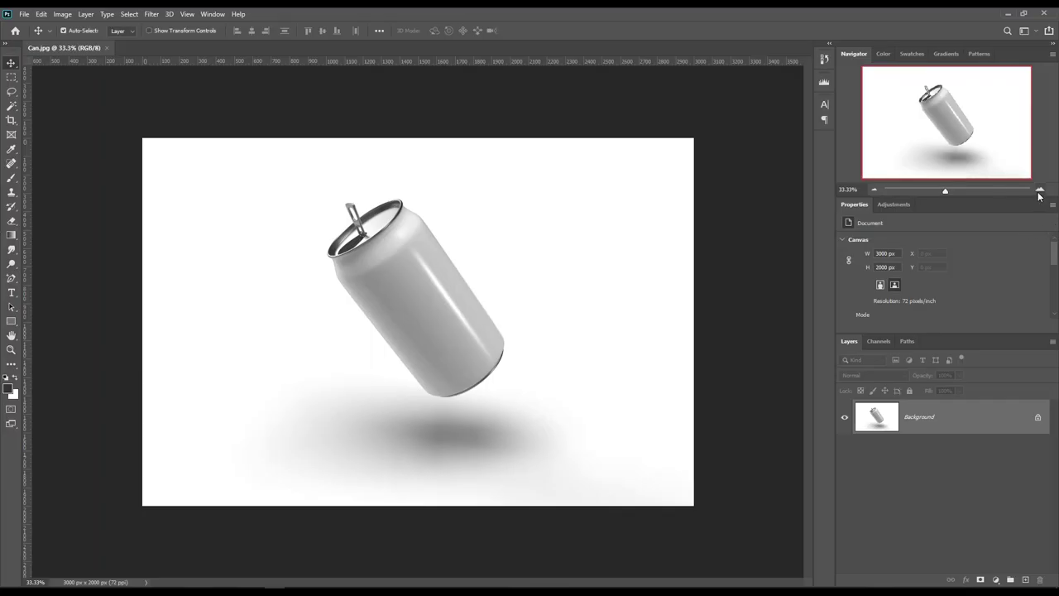
- Zoom the can photo to 200% and scroll so the top rim and pull tab are in view
click(1040, 192)
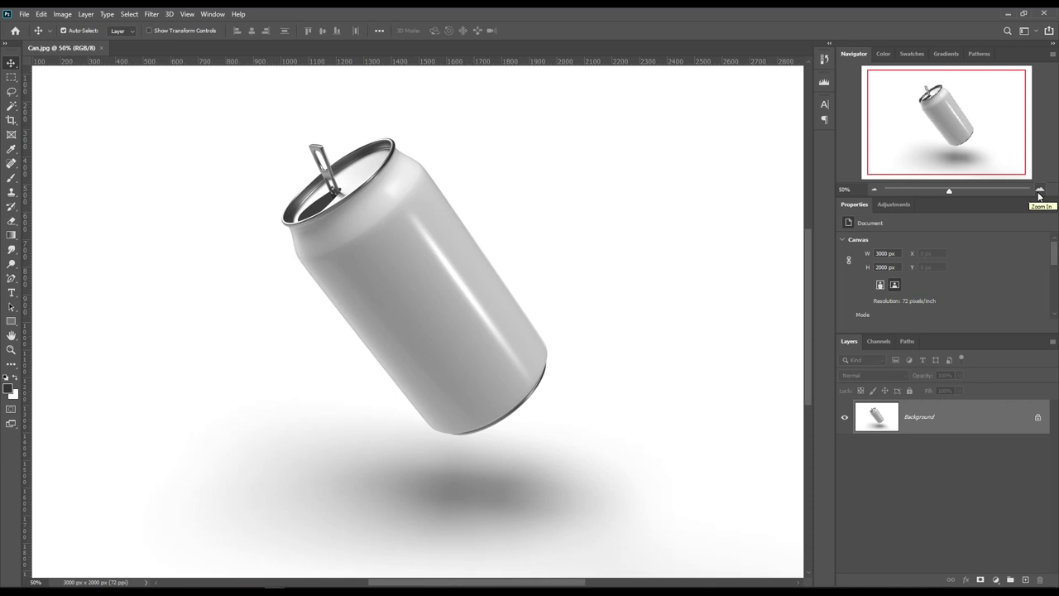
click(1040, 193)
click(1039, 193)
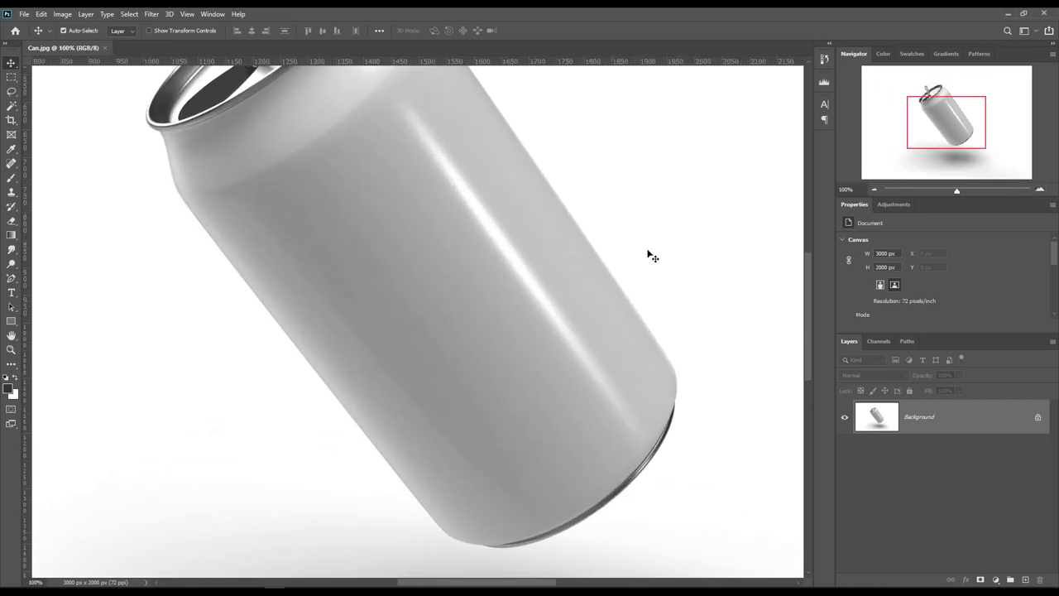
scroll(409, 265, up, 2)
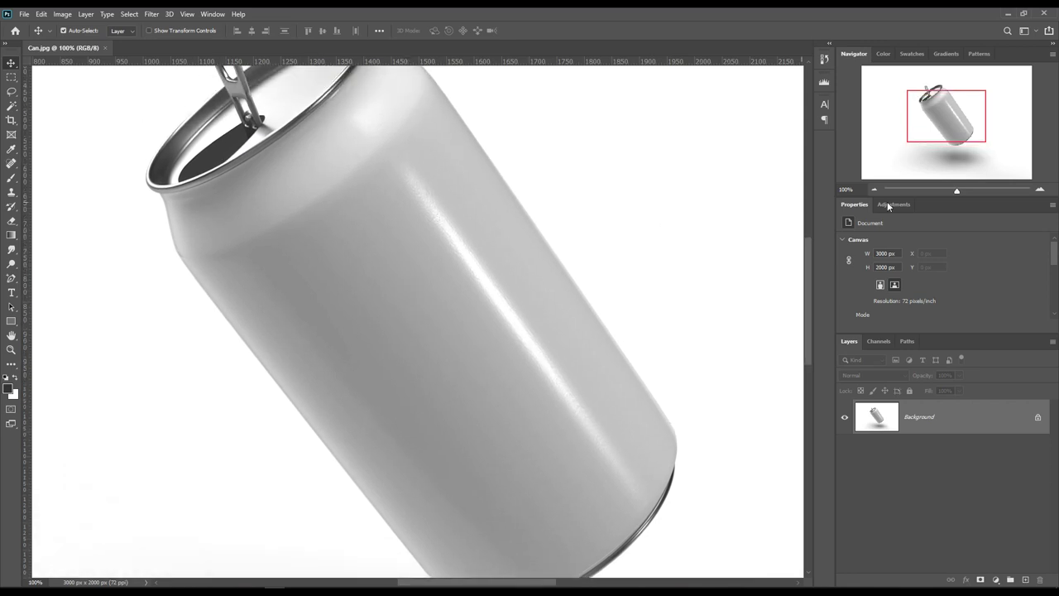
click(1040, 190)
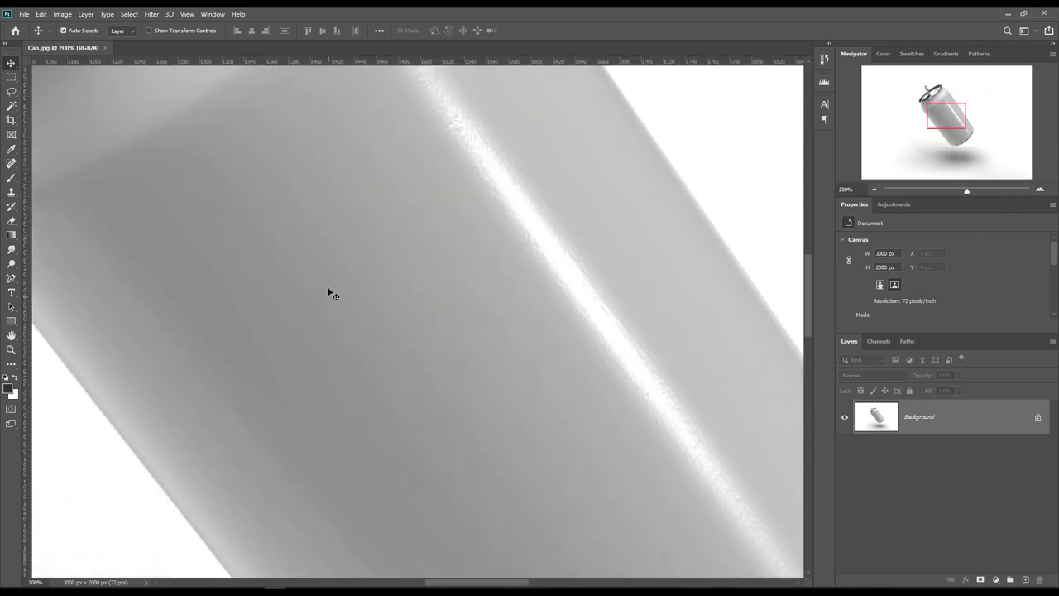
scroll(397, 295, up, 2)
scroll(465, 296, up, 1)
scroll(468, 298, up, 1)
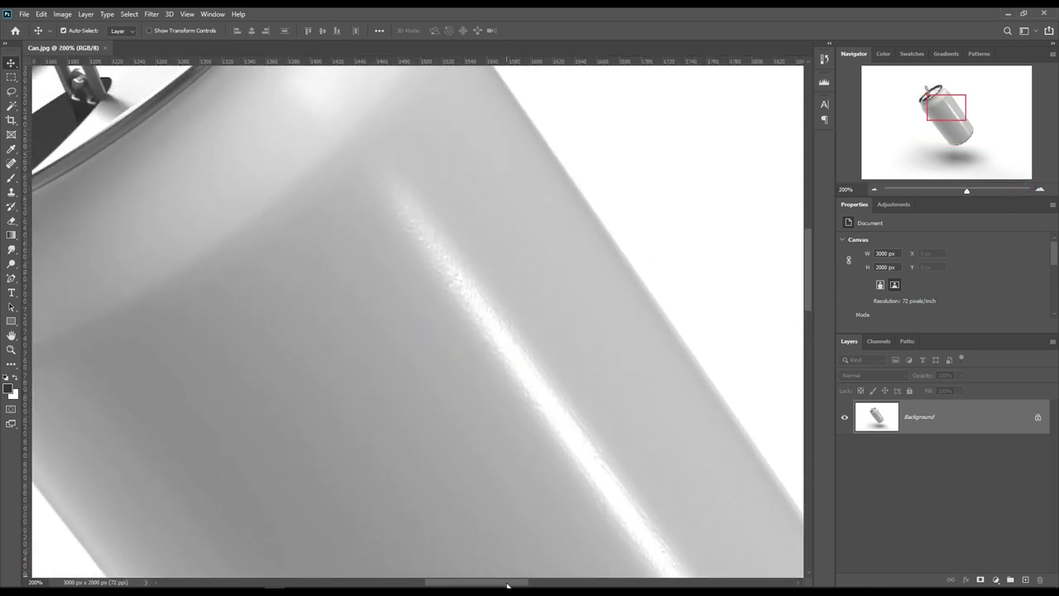
drag(497, 584, 462, 586)
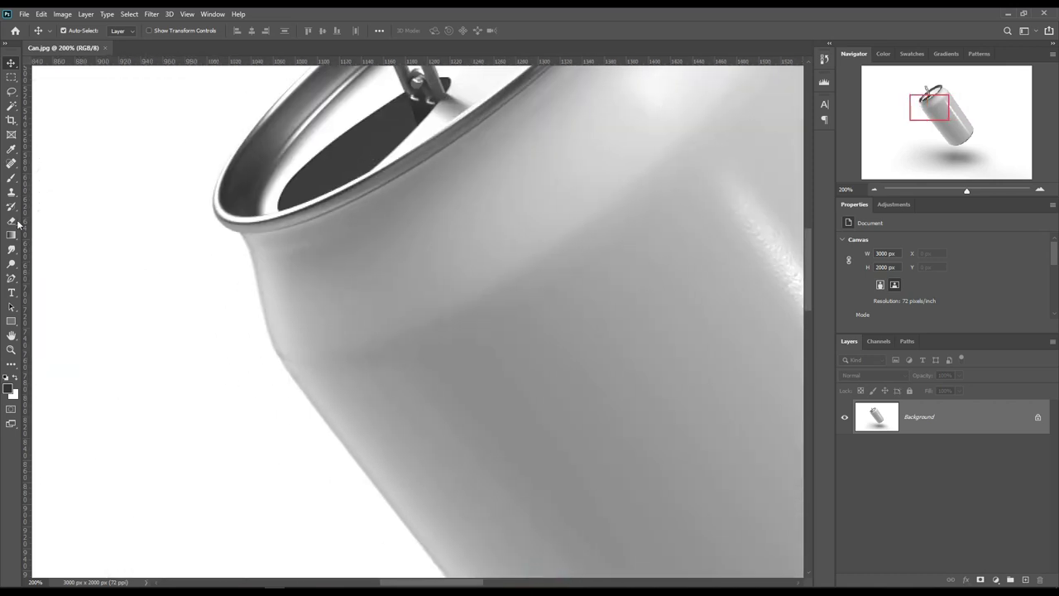
- Trace the can's outline with the Pen tool in Shape mode, creating Shape 1
click(11, 278)
click(44, 277)
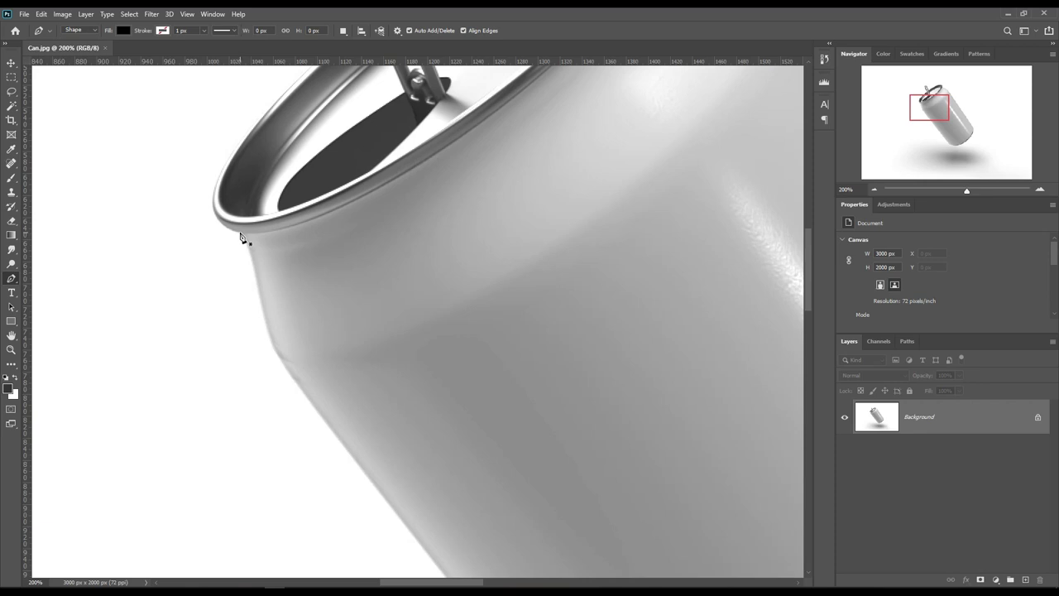
click(240, 234)
scroll(358, 359, down, 3)
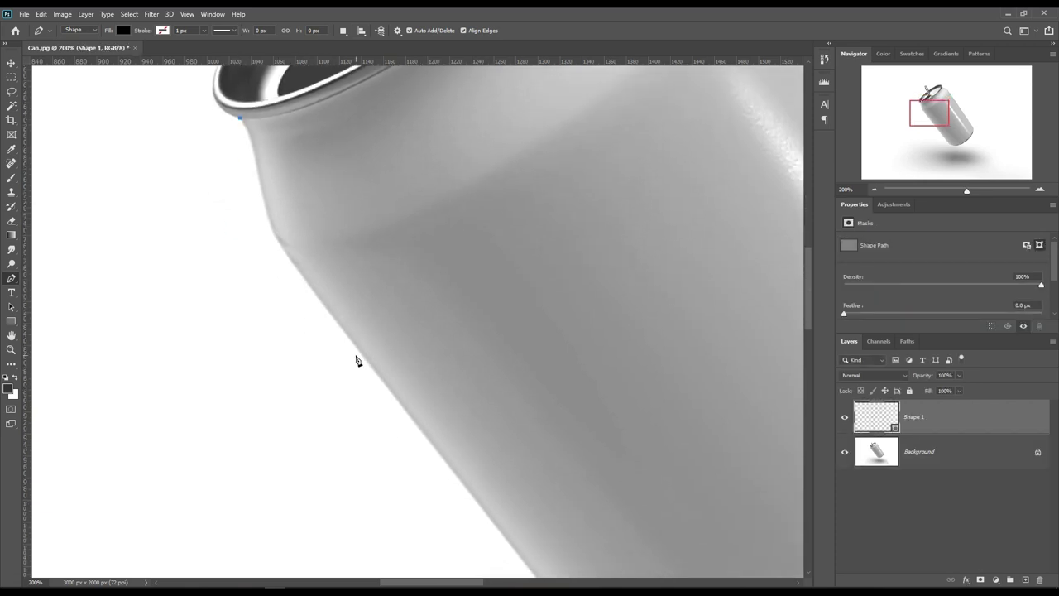
scroll(296, 273, down, 10)
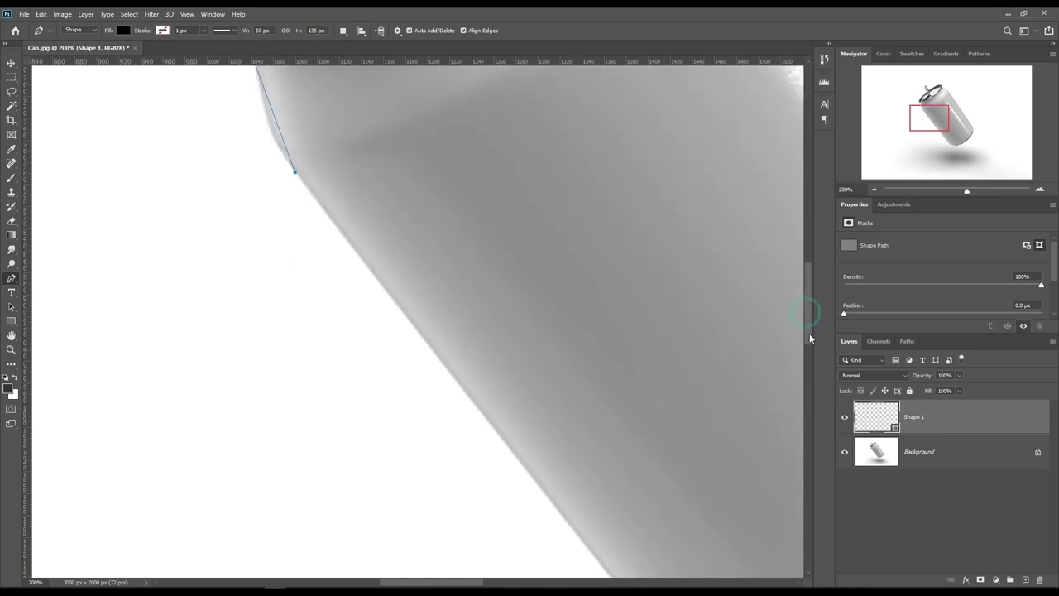
scroll(425, 372, right, 8)
click(351, 363)
click(496, 398)
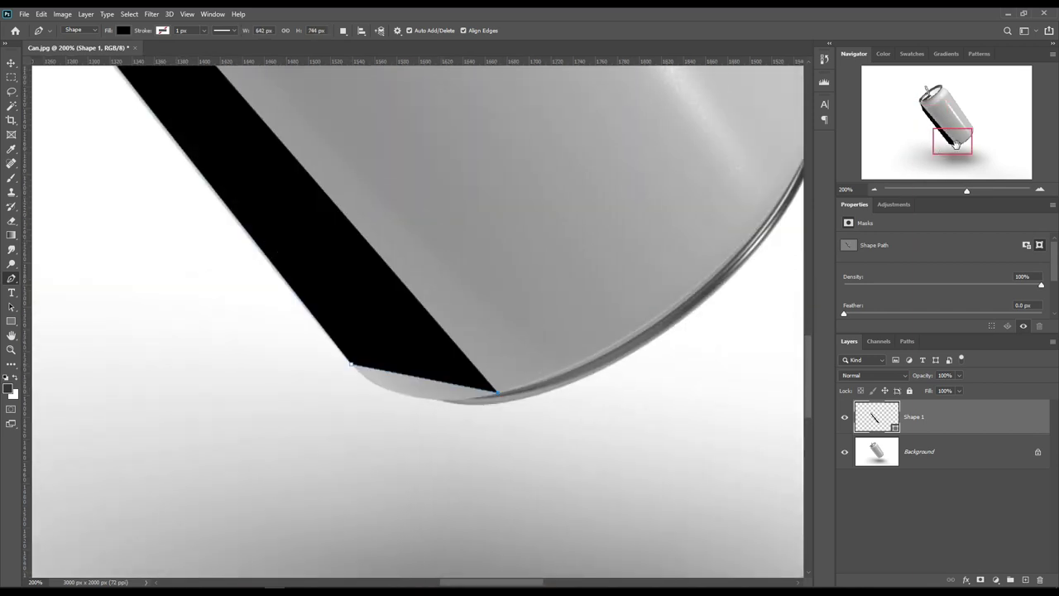
scroll(579, 315, up, 4)
scroll(579, 314, right, 4)
click(635, 230)
drag(951, 133, 950, 99)
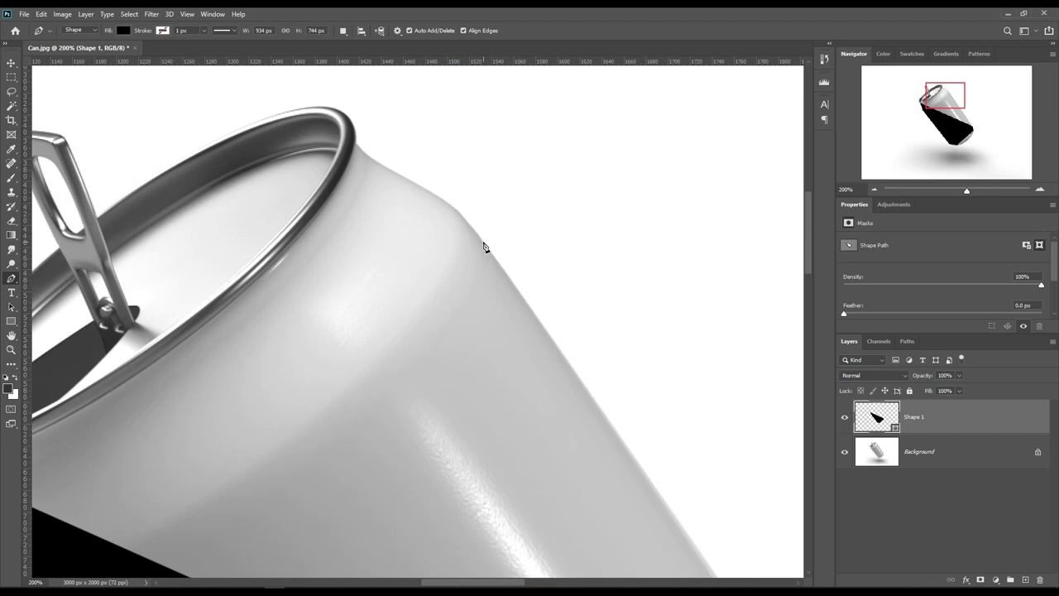
click(486, 247)
click(359, 147)
scroll(497, 331, left, 6)
- Set Shape 1 to 0% opacity and curve its outline along the top rim and shoulder
key(0)
key(0)
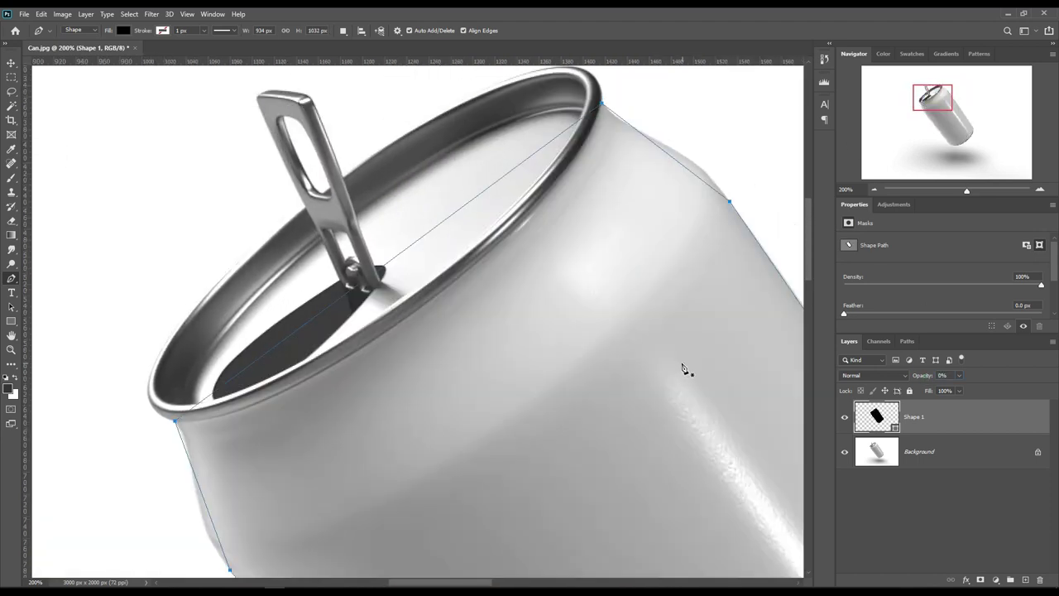
right_click(12, 278)
click(57, 308)
drag(395, 255, 433, 298)
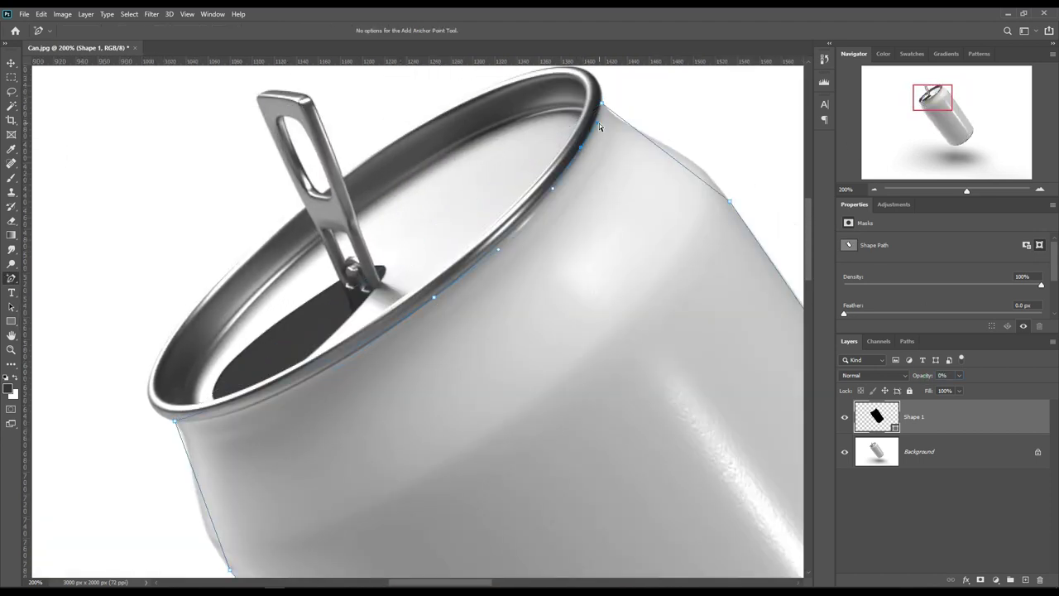
click(603, 100)
click(701, 180)
drag(701, 180, 696, 166)
- Add anchor points to round the outline along the can's bottom rim
scroll(372, 309, down, 3)
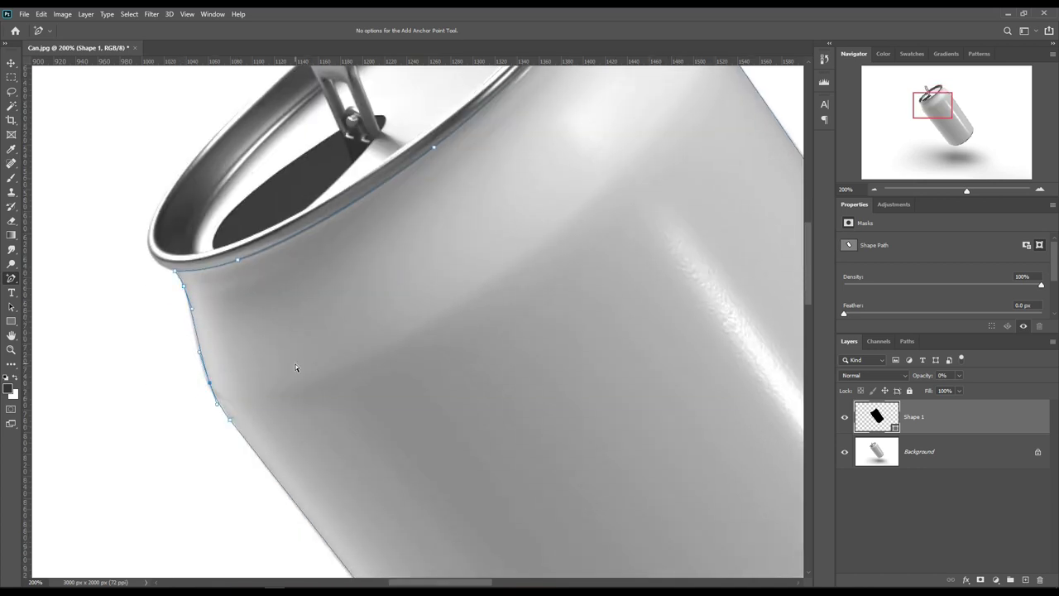
scroll(243, 277, down, 5)
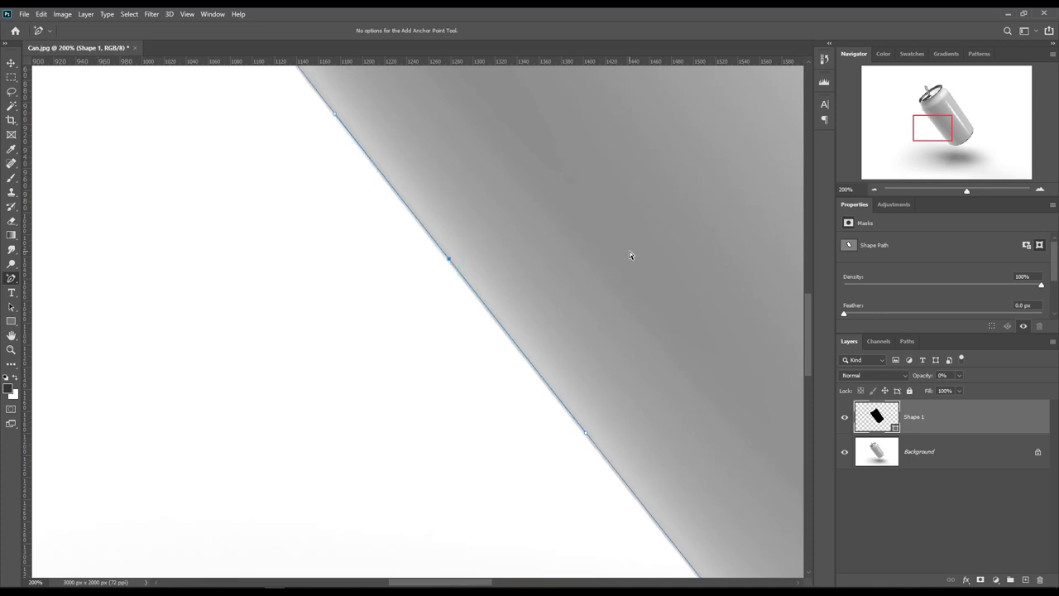
scroll(632, 253, right, 5)
click(278, 406)
mouse_move(278, 406)
mouse_down()
mouse_move(310, 430)
mouse_move(241, 417)
mouse_up()
drag(546, 274, 646, 267)
drag(473, 421, 492, 382)
- Check the top rim, then zoom out to fit the whole can on screen
scroll(672, 195, up, 1)
scroll(743, 253, up, 2)
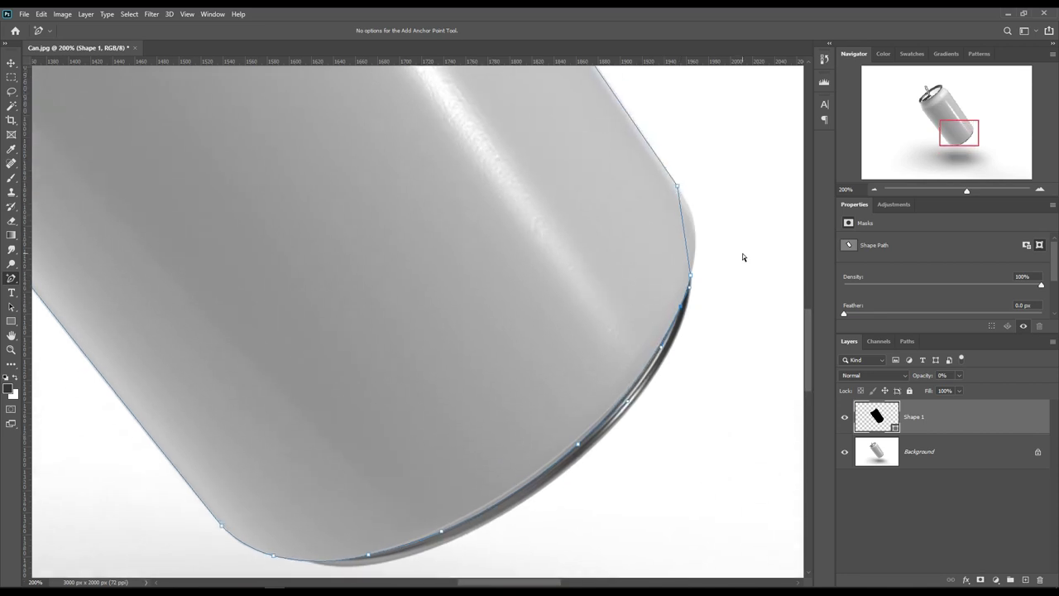
scroll(740, 261, up, 3)
scroll(582, 277, up, 2)
scroll(149, 158, up, 2)
scroll(149, 158, up, 2)
scroll(399, 292, up, 2)
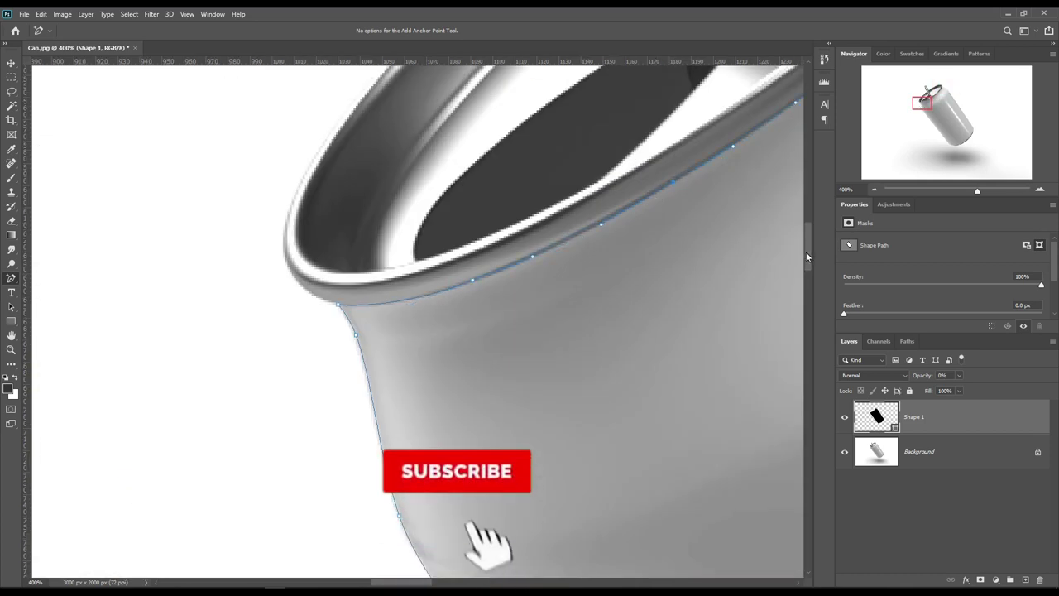
drag(922, 103, 936, 87)
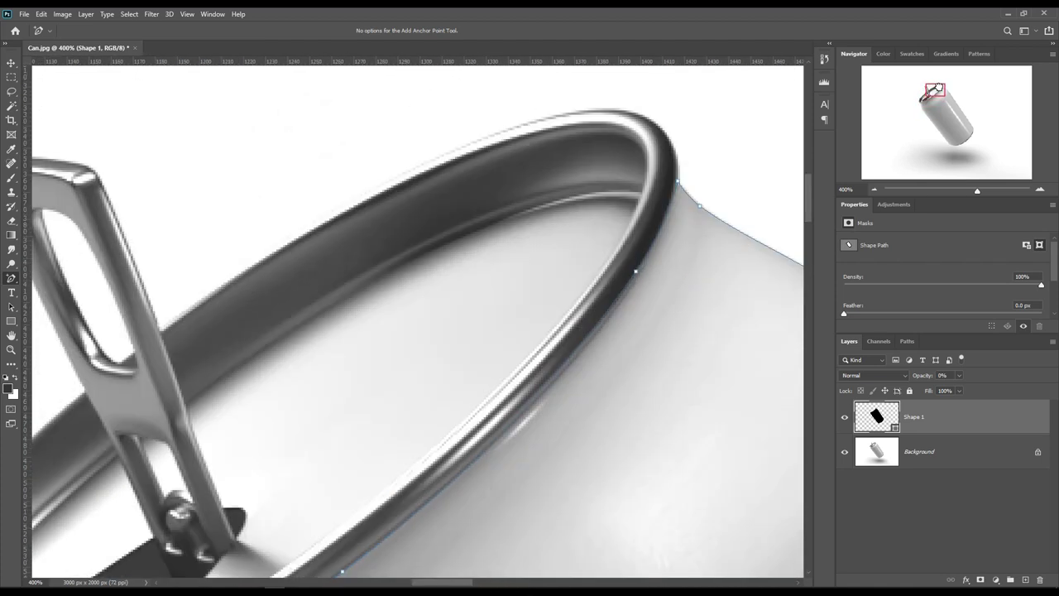
click(876, 189)
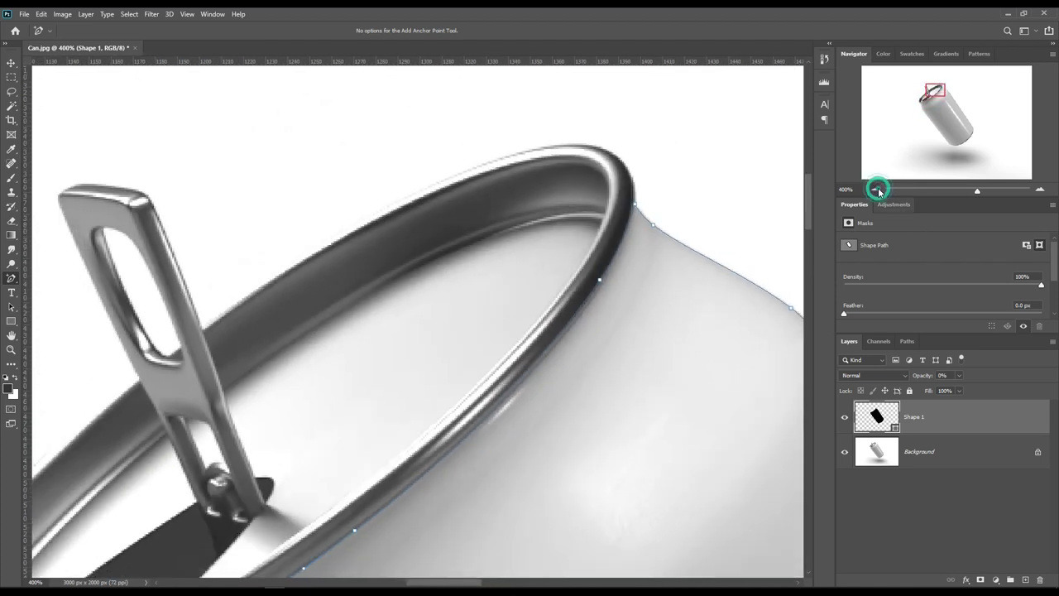
scroll(767, 211, down, 1)
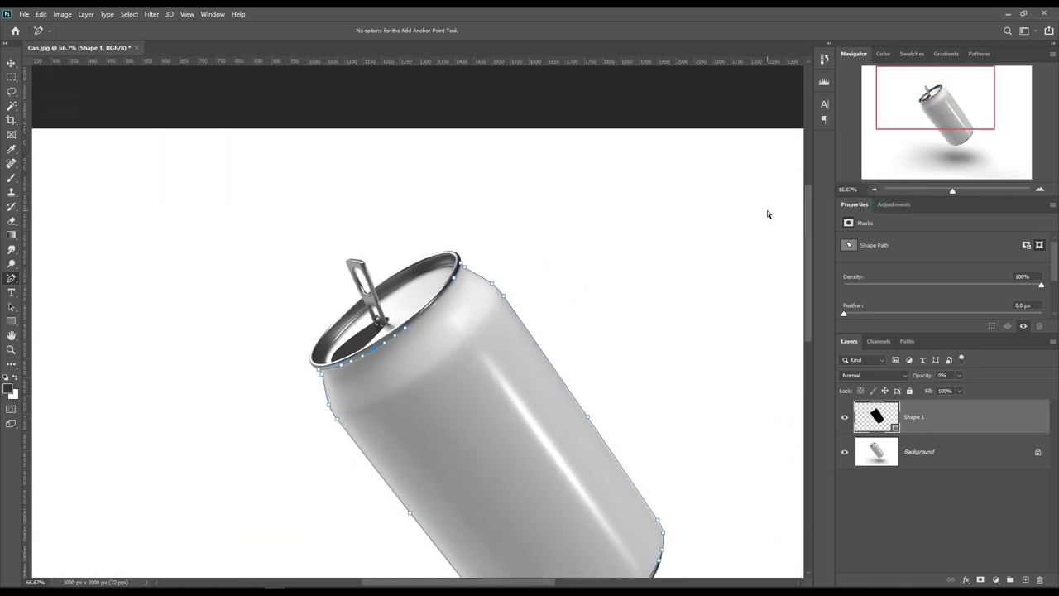
scroll(768, 210, down, 1)
scroll(768, 210, down, 2)
scroll(767, 210, down, 2)
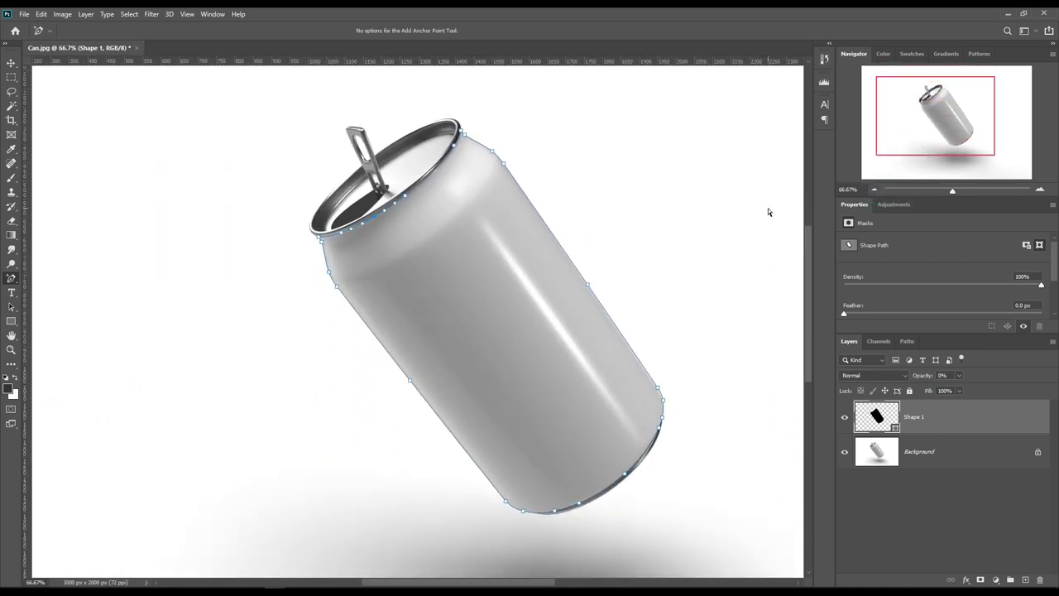
scroll(768, 212, down, 1)
key(ctrl+0)
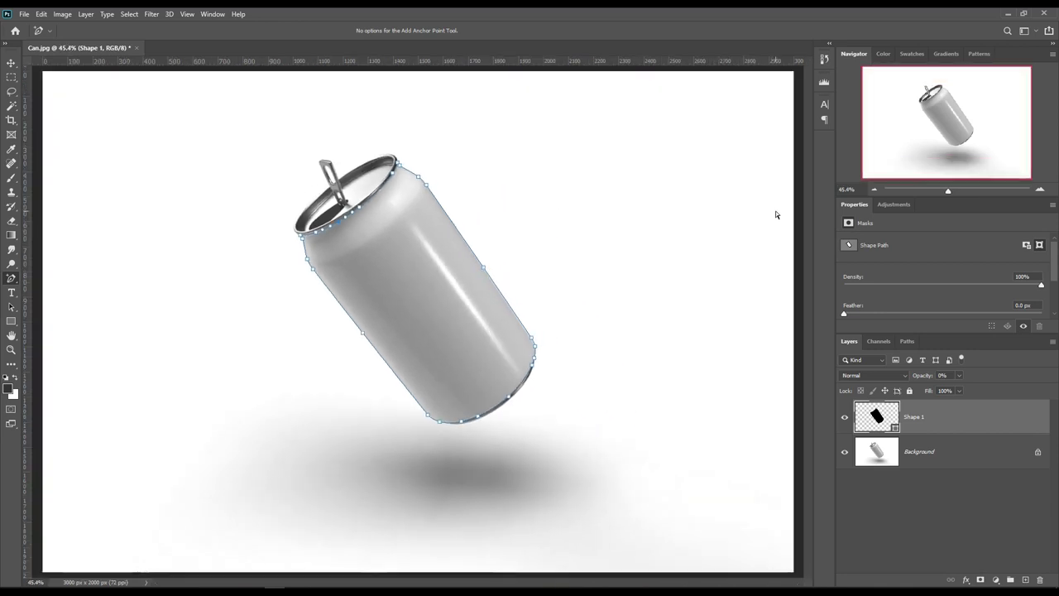
- With the Background layer selected, pick the Rectangle tool and a golden yellow foreground colour
click(941, 445)
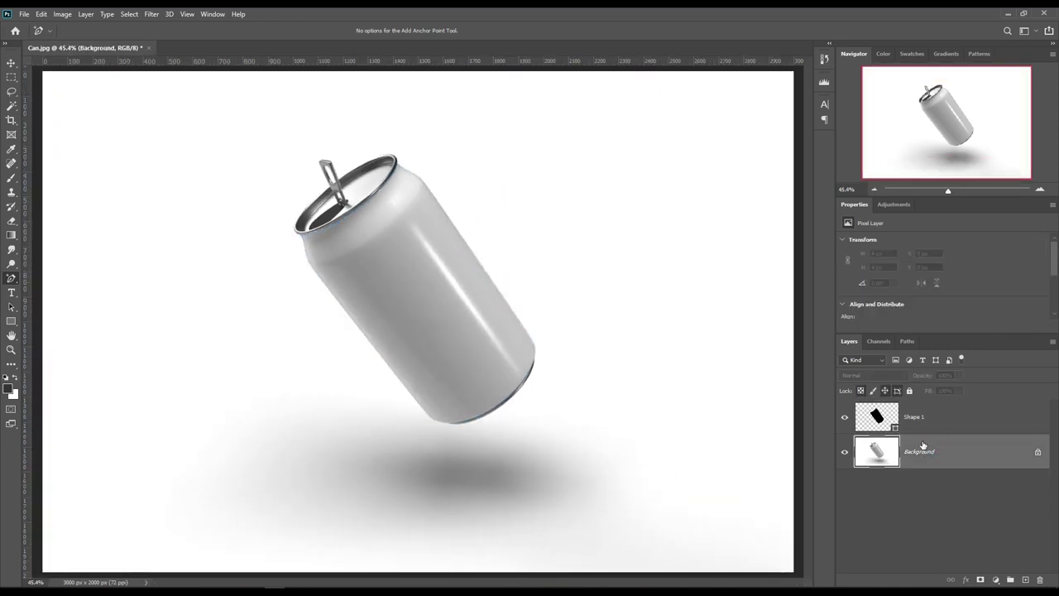
click(10, 321)
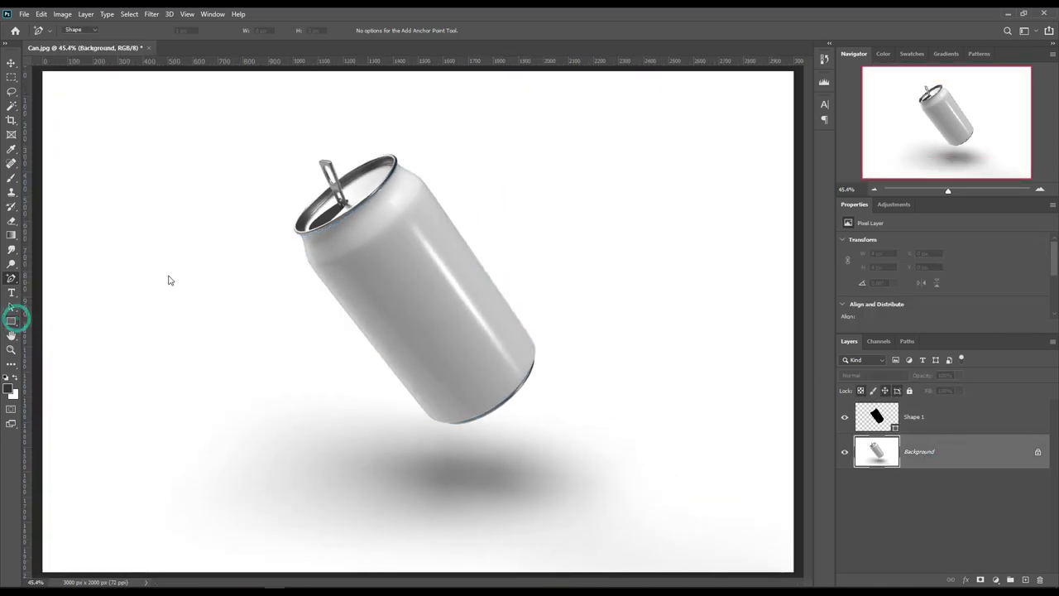
click(9, 388)
drag(819, 278, 841, 243)
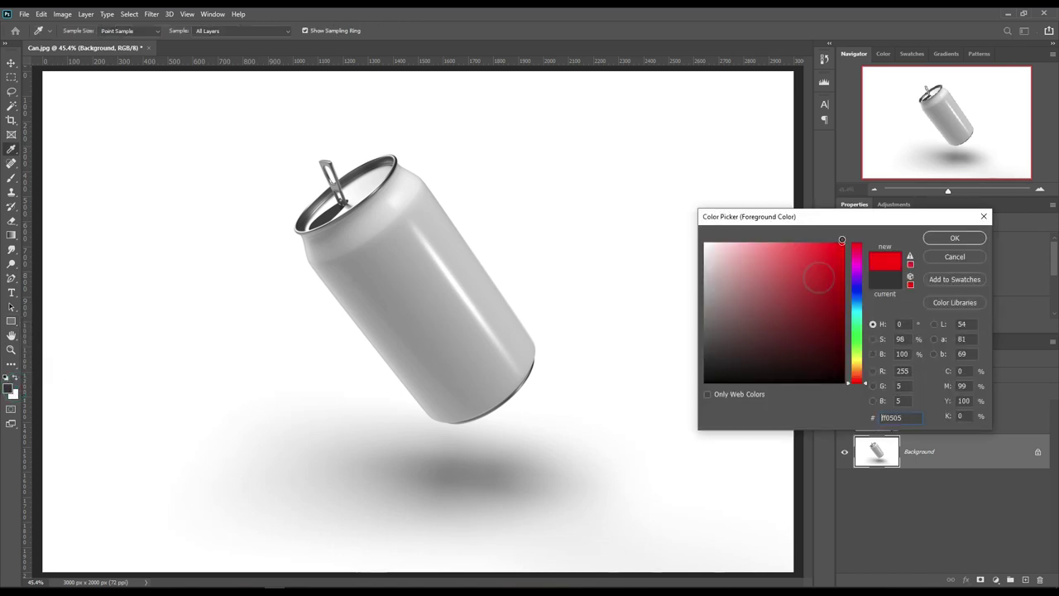
drag(856, 383, 866, 370)
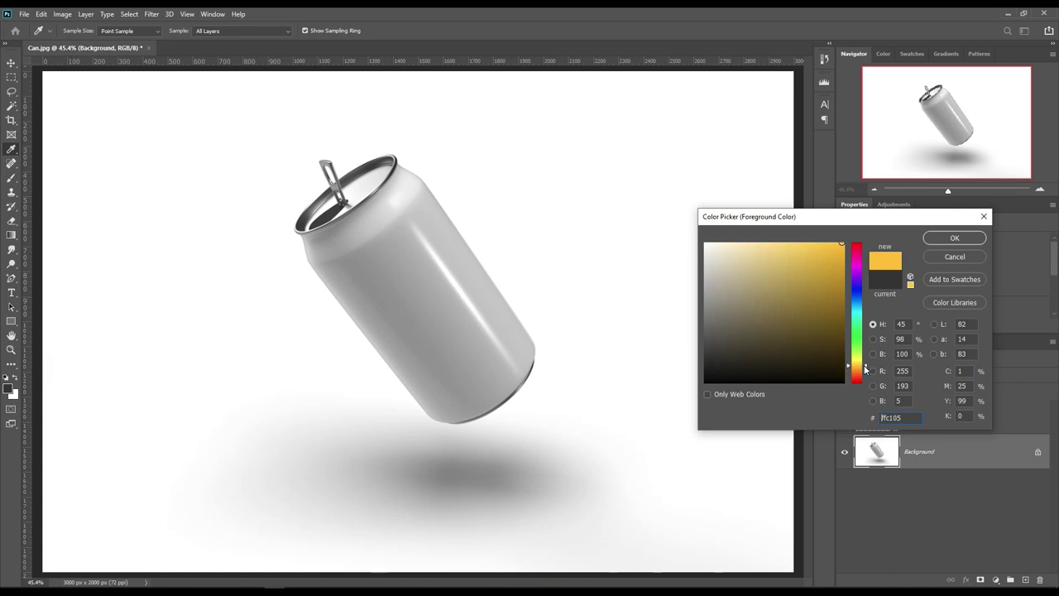
click(954, 238)
- Draw a 600 x 1133 px rectangle right of the can and convert it to a smart object
drag(511, 133, 653, 406)
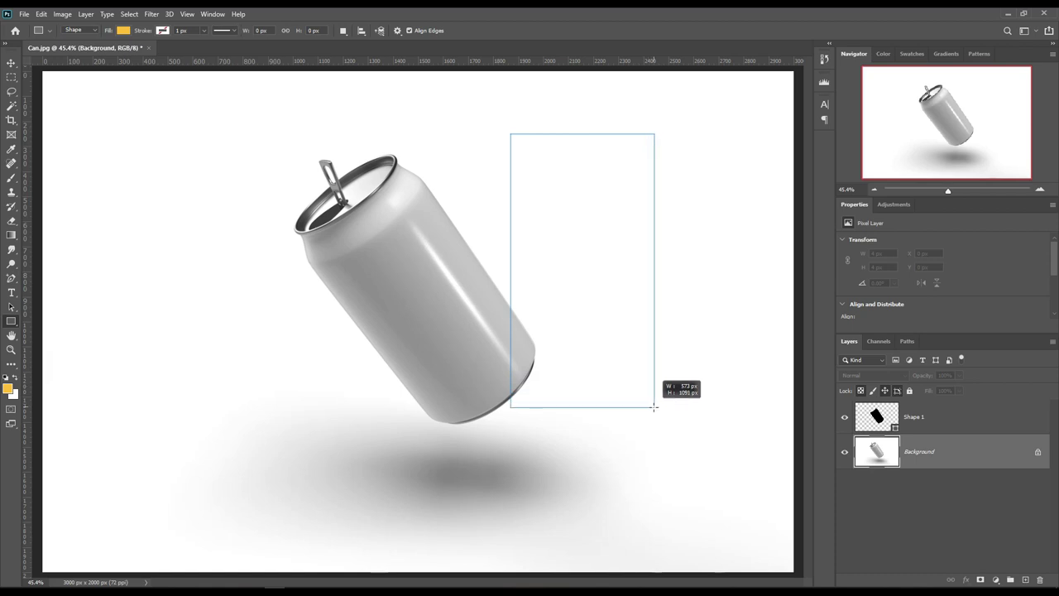
drag(654, 407, 660, 417)
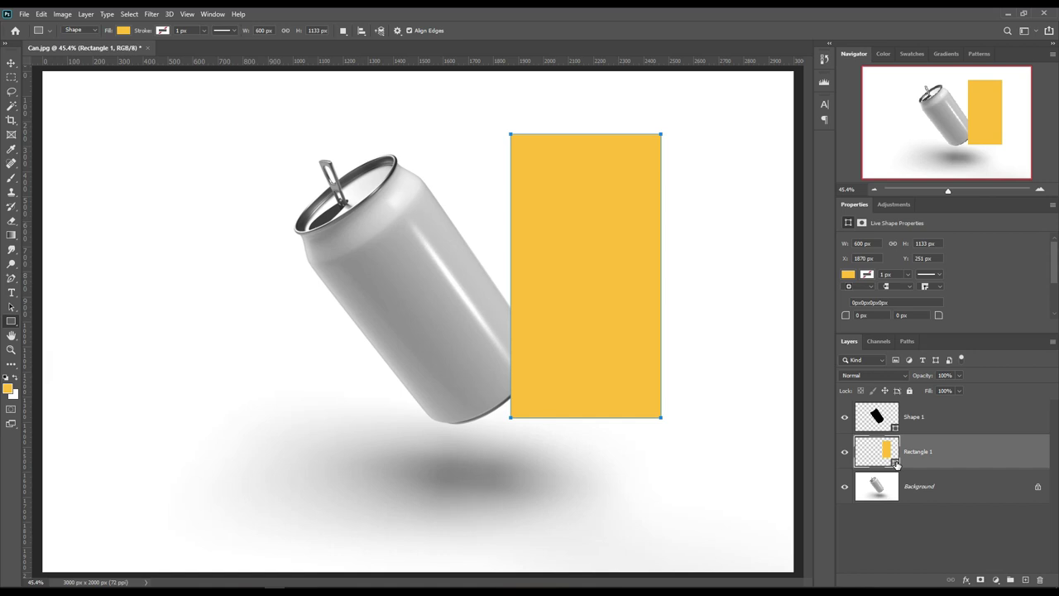
right_click(965, 451)
click(877, 272)
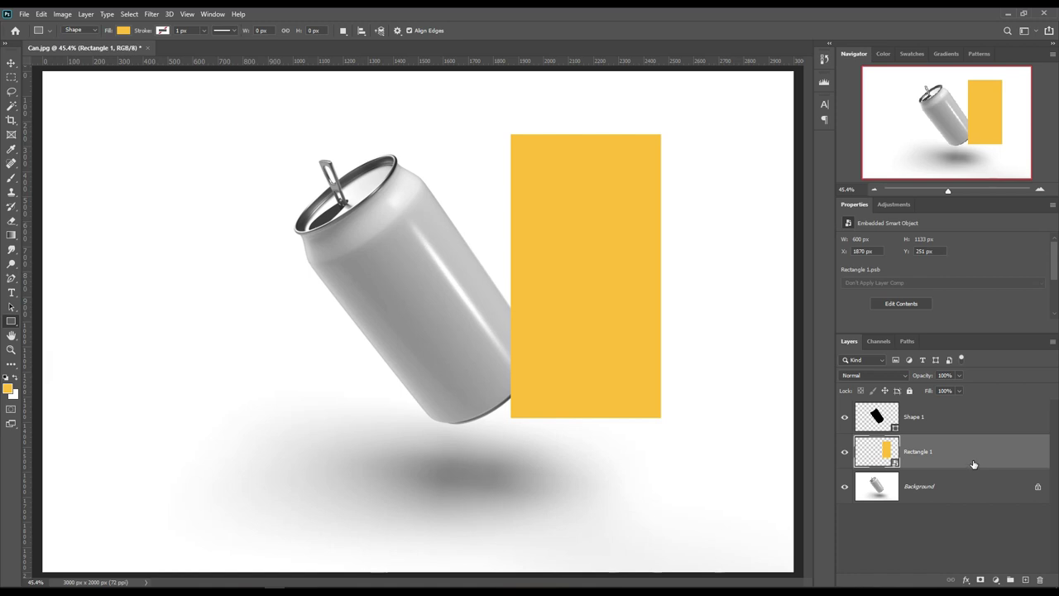
- Set Rectangle 1 to 73% opacity, rotate it about -36° and lay it over the can body
key(ctrl+t)
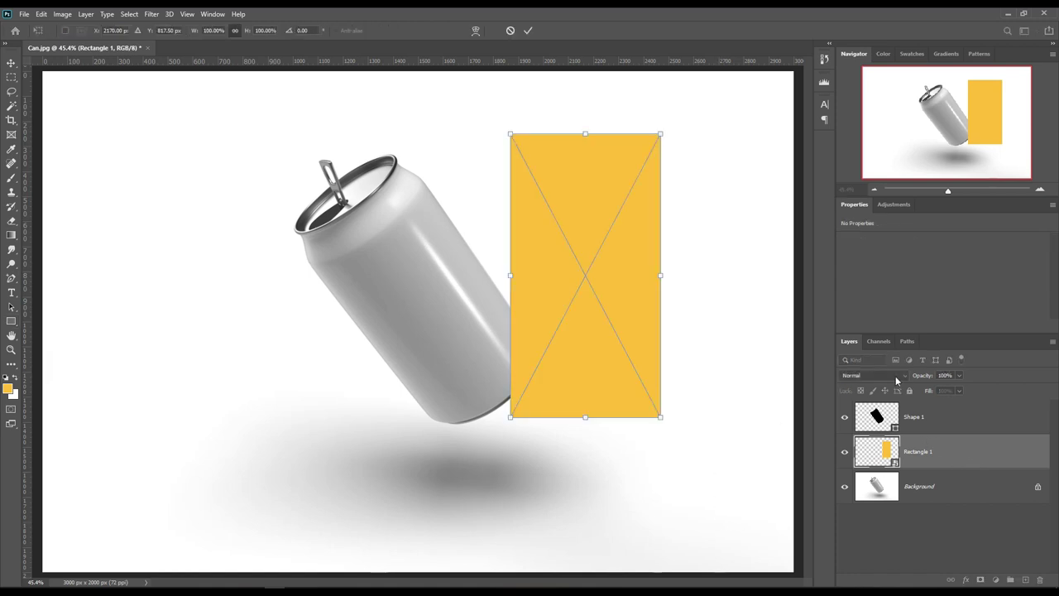
drag(925, 377, 910, 376)
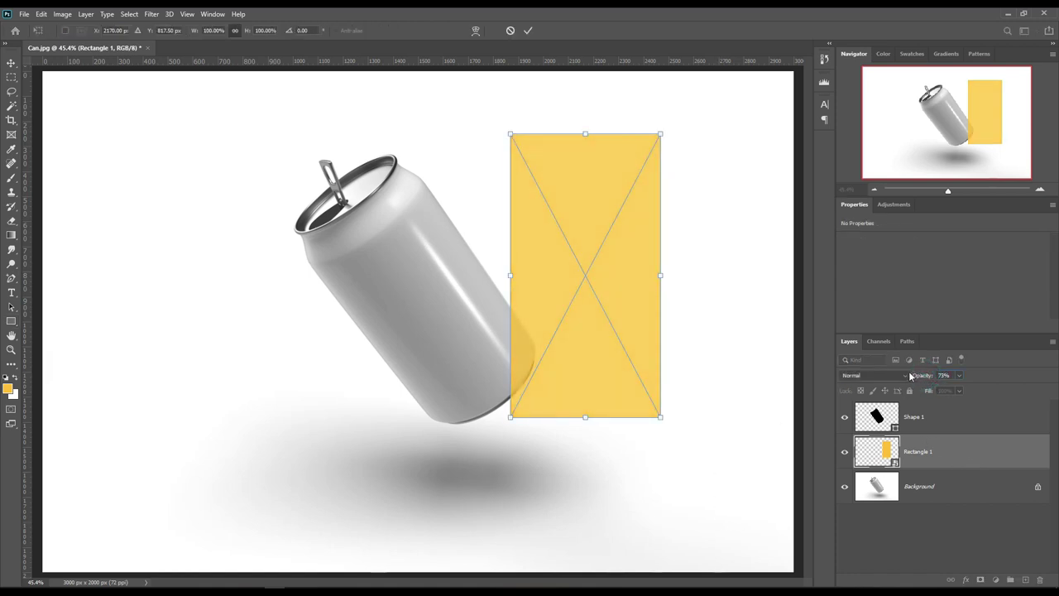
drag(670, 438, 756, 367)
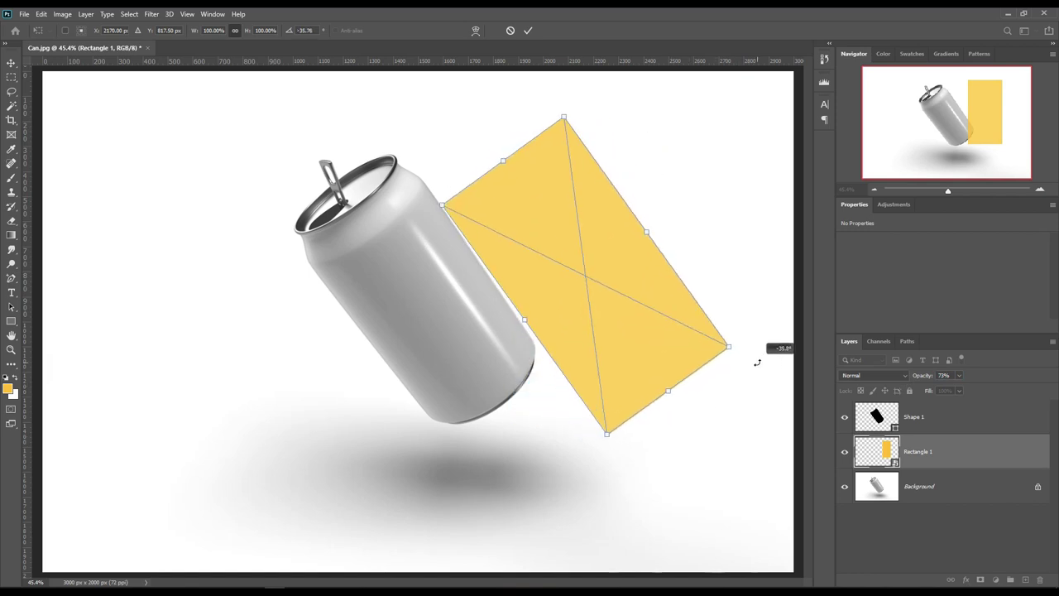
mouse_move(633, 298)
mouse_down()
mouse_move(481, 314)
mouse_move(473, 334)
mouse_move(470, 324)
mouse_up()
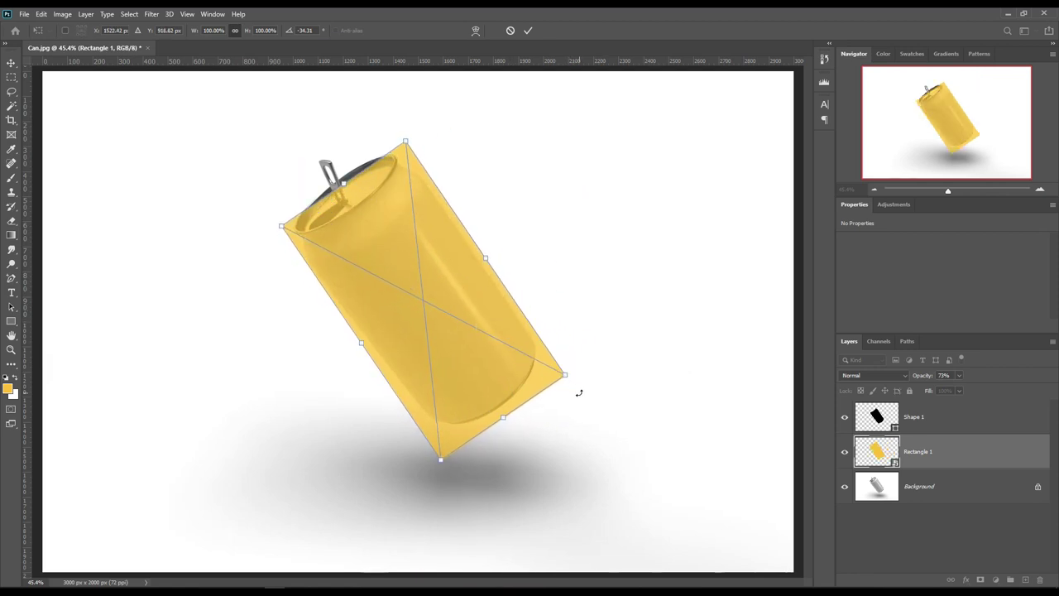
drag(579, 393, 585, 390)
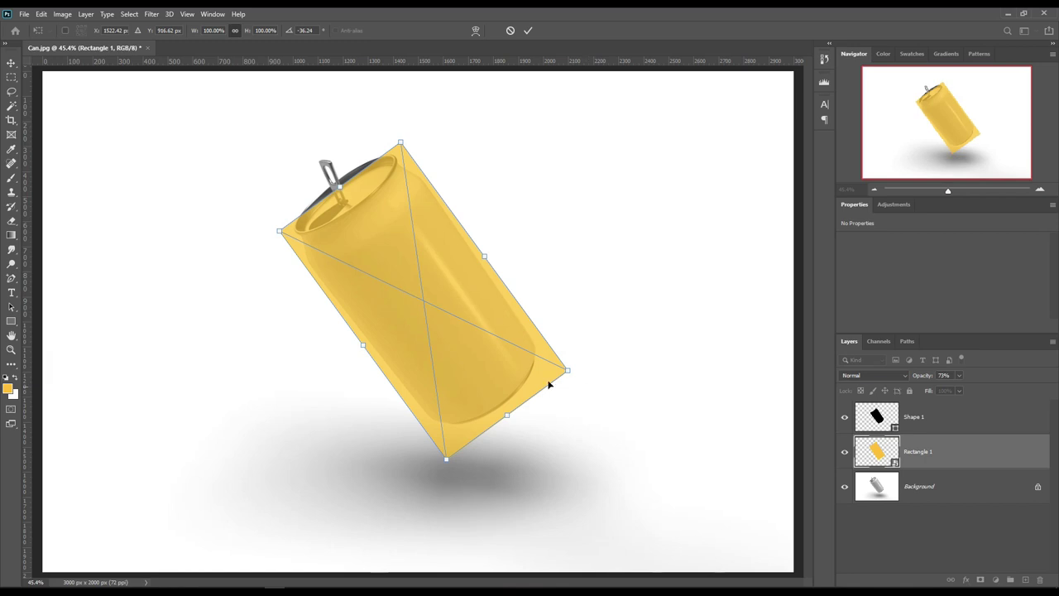
- Warp the rectangle with the Arch style and reduce its bend
right_click(383, 245)
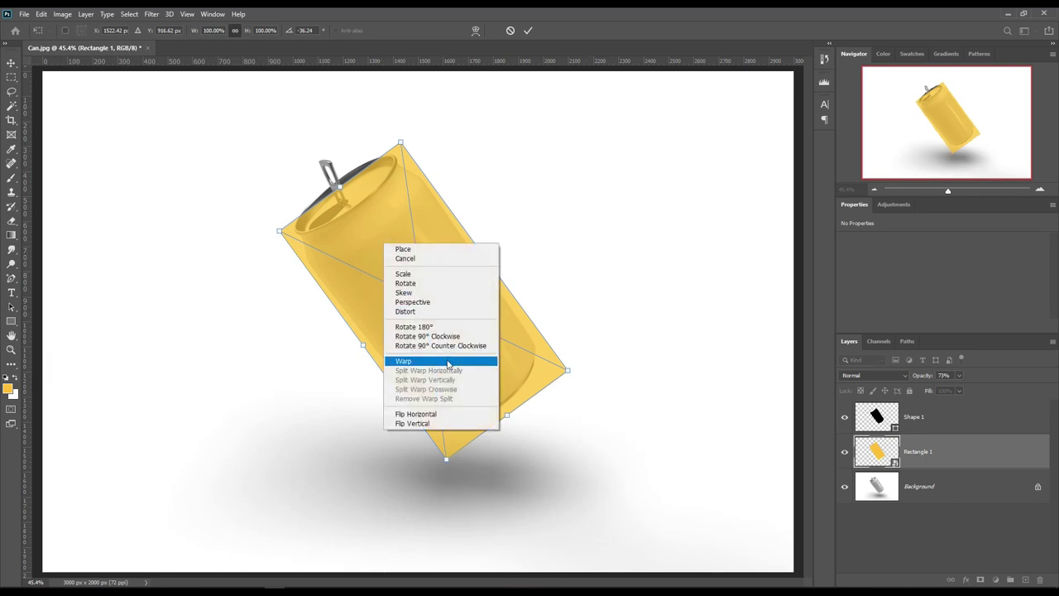
click(422, 361)
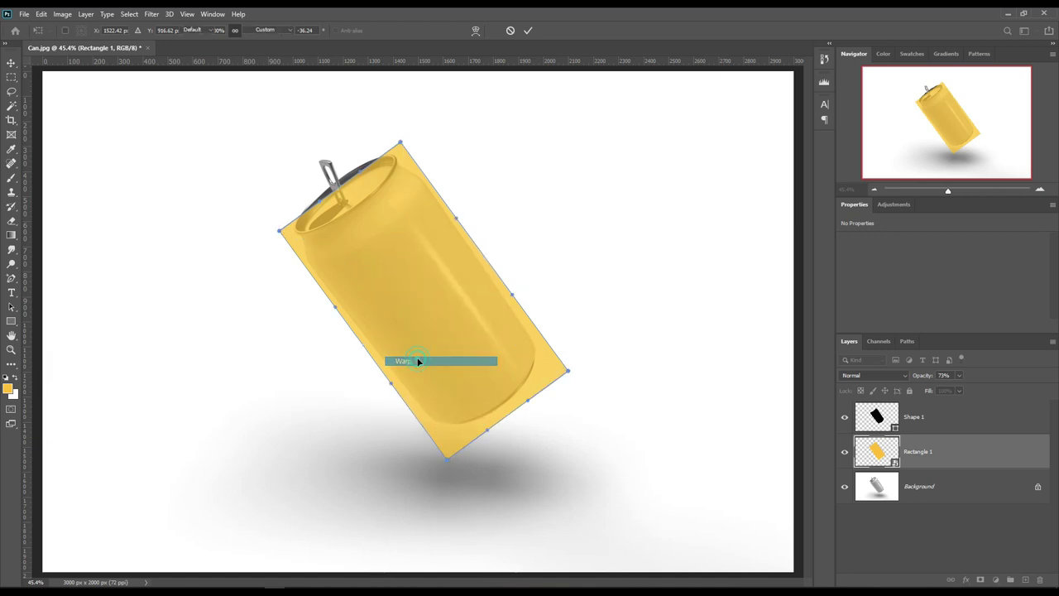
click(264, 31)
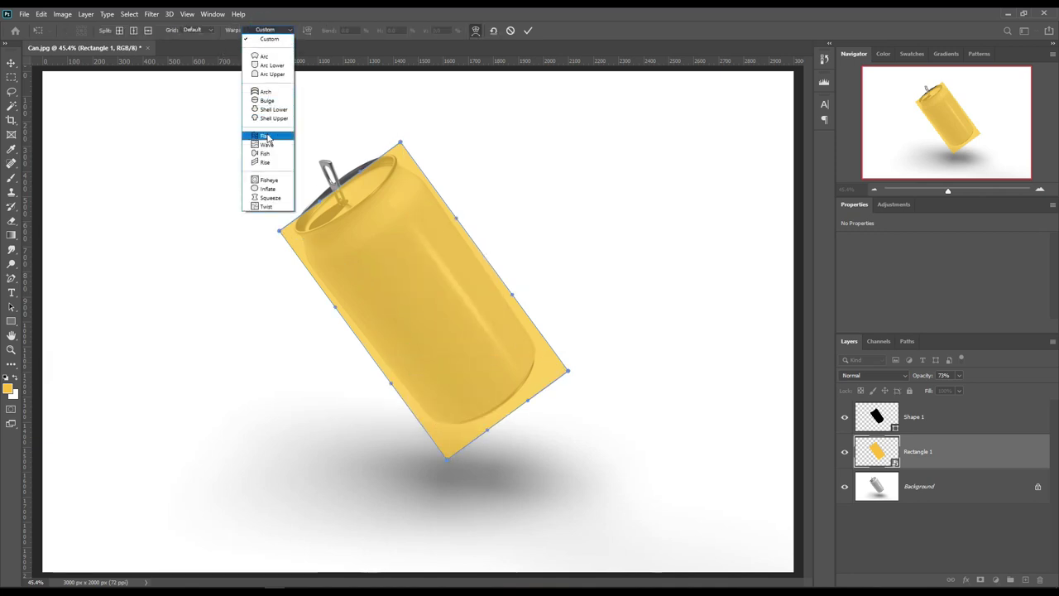
click(266, 92)
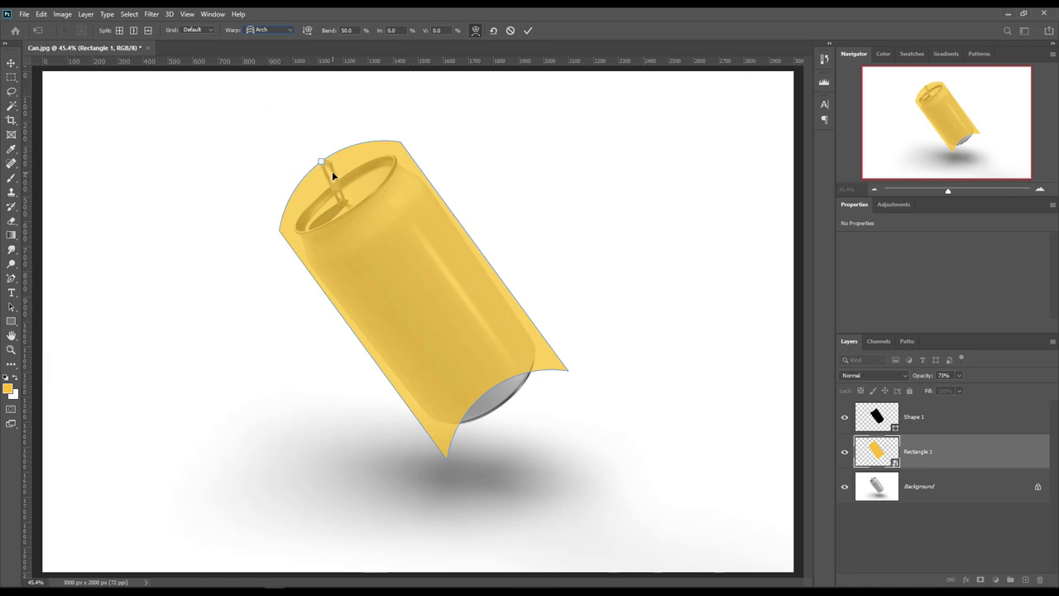
drag(322, 163, 352, 197)
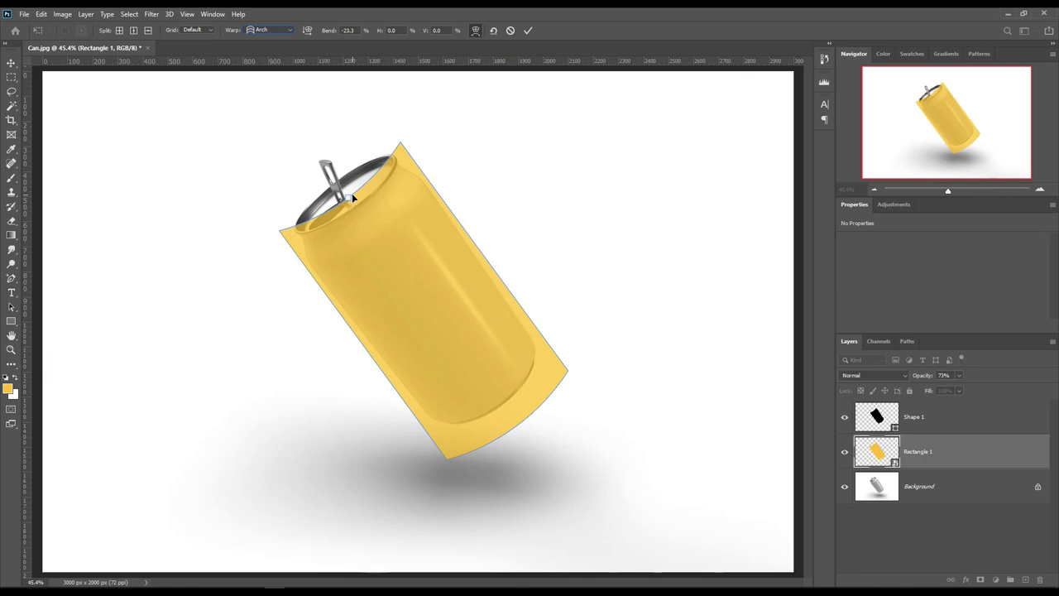
- Shorten the rectangle's height to 94.3% and commit the transform
key(ctrl+t)
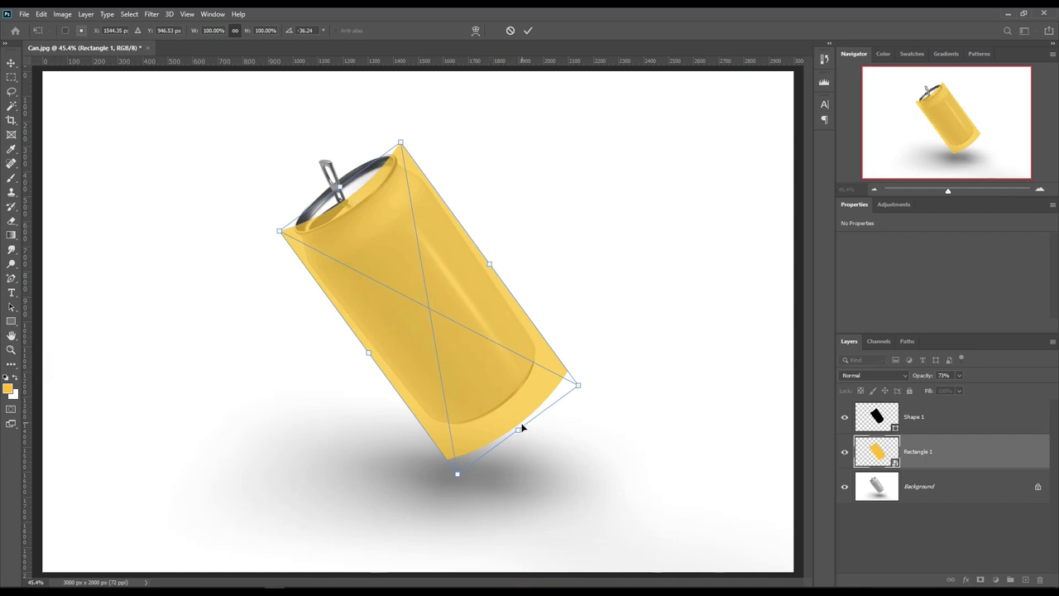
drag(519, 432, 516, 428)
drag(516, 428, 512, 418)
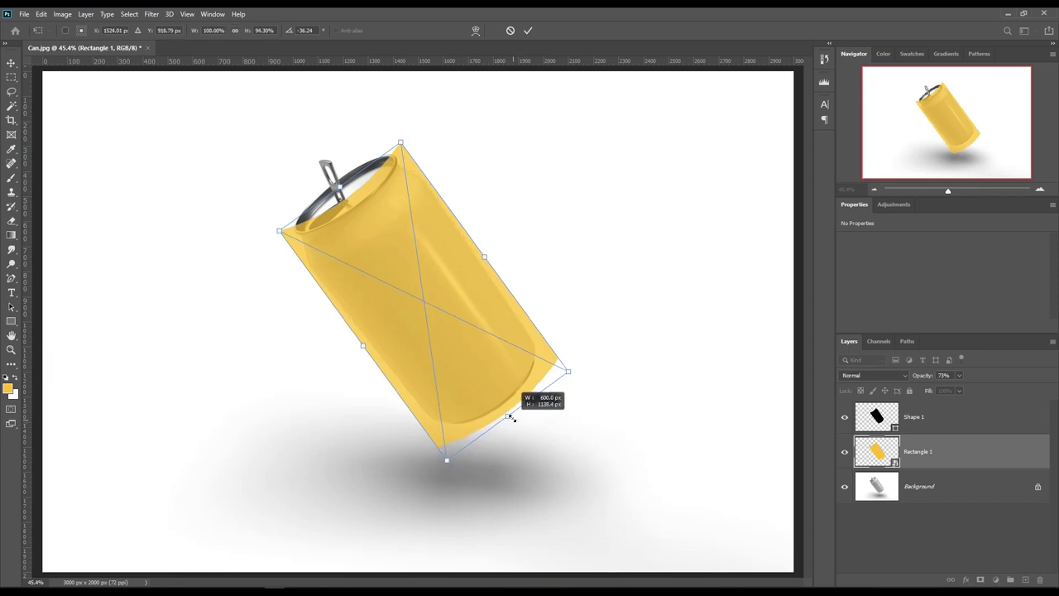
drag(512, 418, 512, 418)
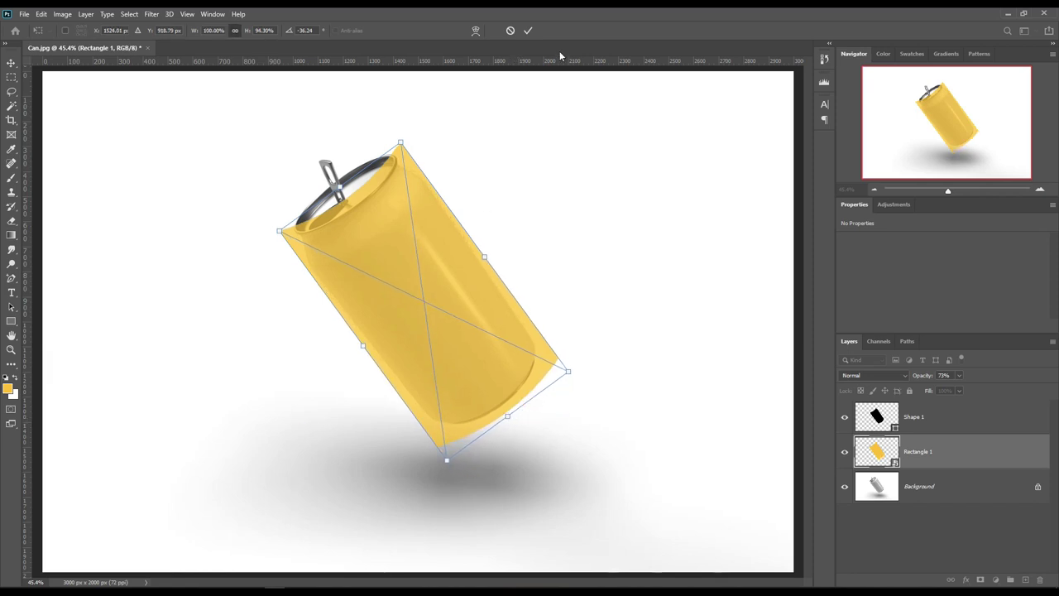
click(528, 32)
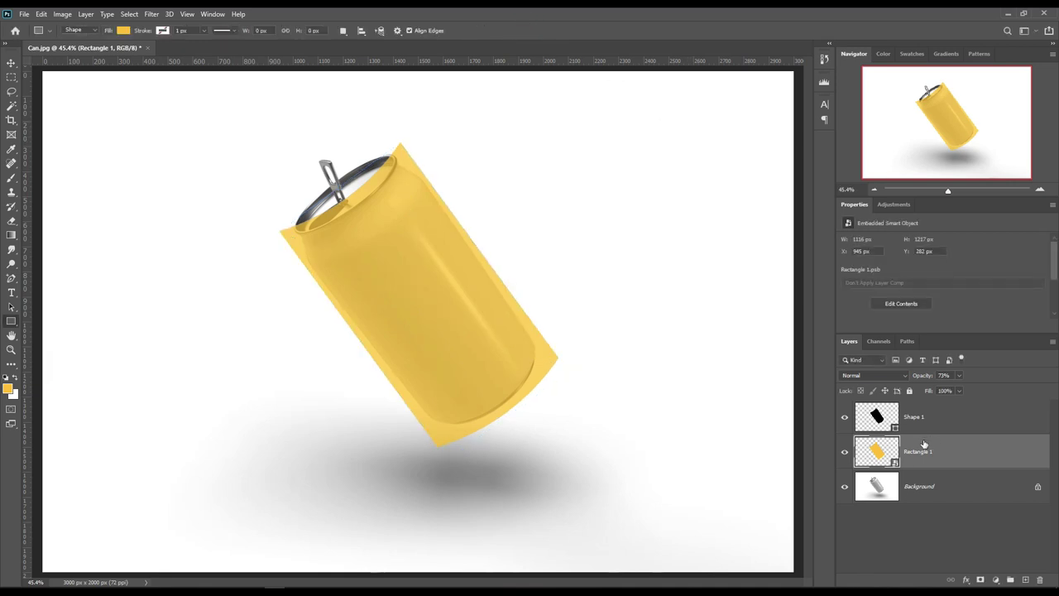
- Mask Rectangle 1 to the Shape 1 can outline and restore it to 100% opacity
ctrl+click(894, 430)
click(980, 580)
drag(921, 374, 1057, 379)
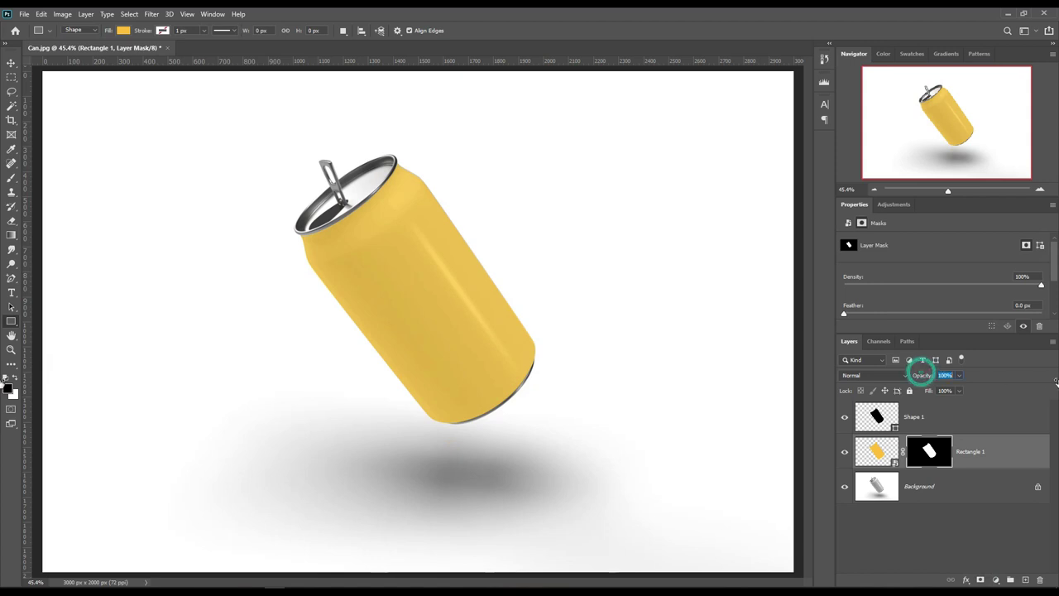
- Copy the can from the Background into Layer 1 and move it above the yellow layer
ctrl+click(933, 450)
click(947, 488)
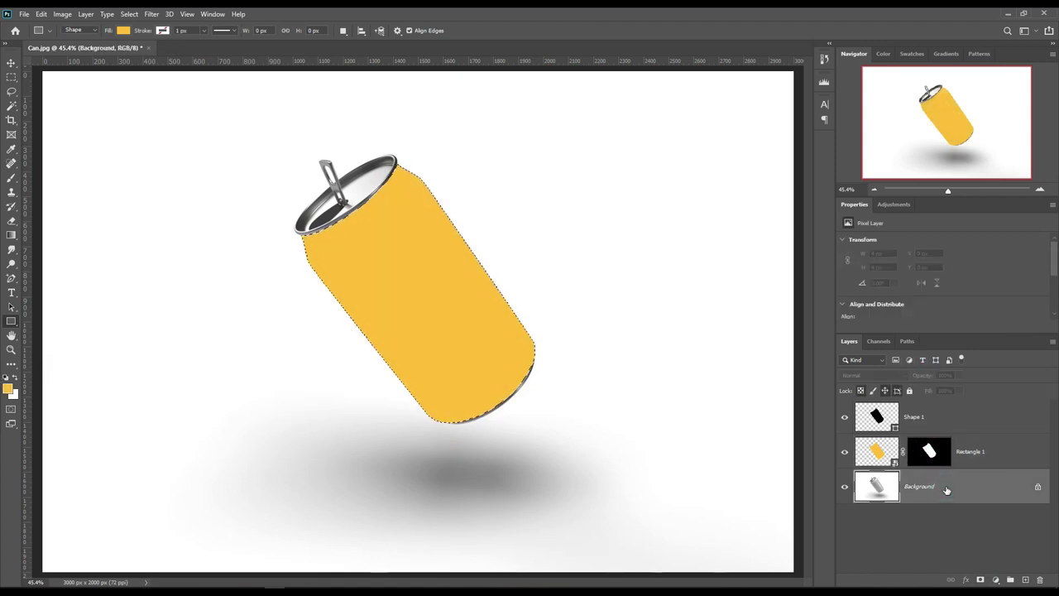
key(ctrl+j)
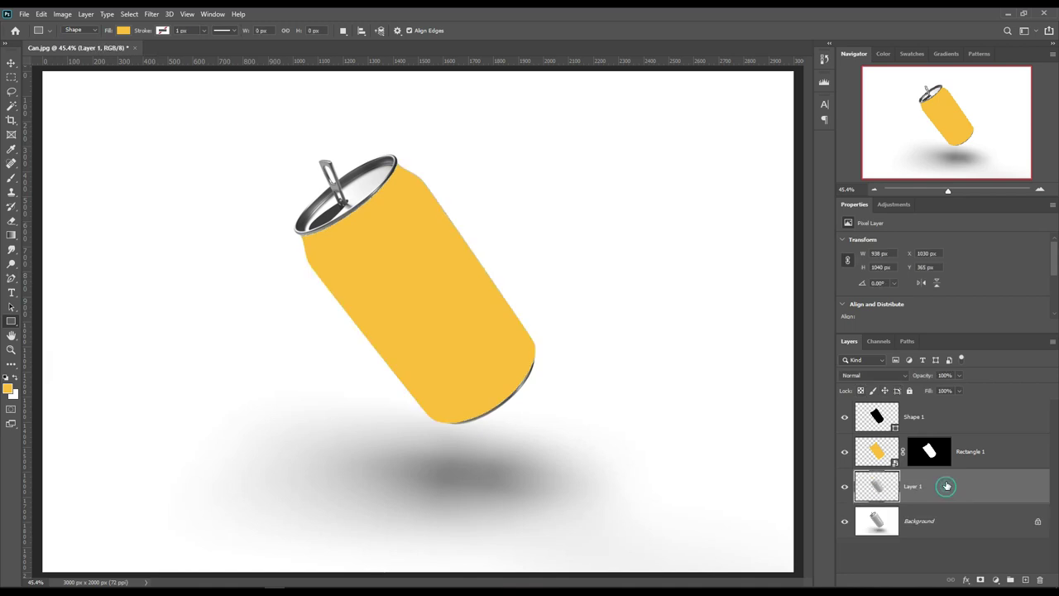
drag(946, 486, 950, 447)
- Set Layer 1 to Linear Burn, then duplicate it and set Layer 1 copy to Linear Dodge (Add)
click(893, 376)
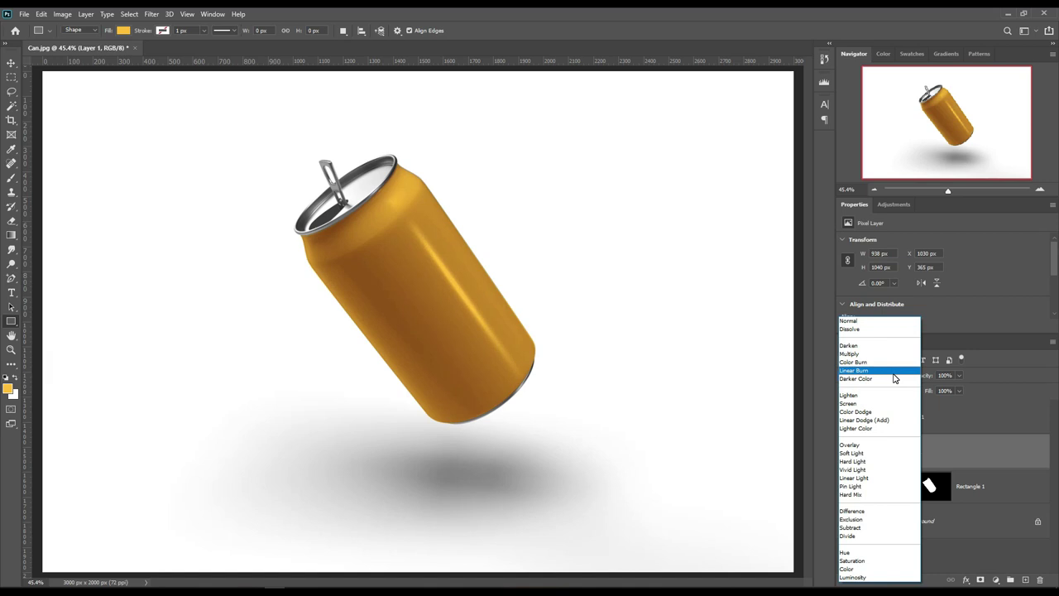
click(894, 372)
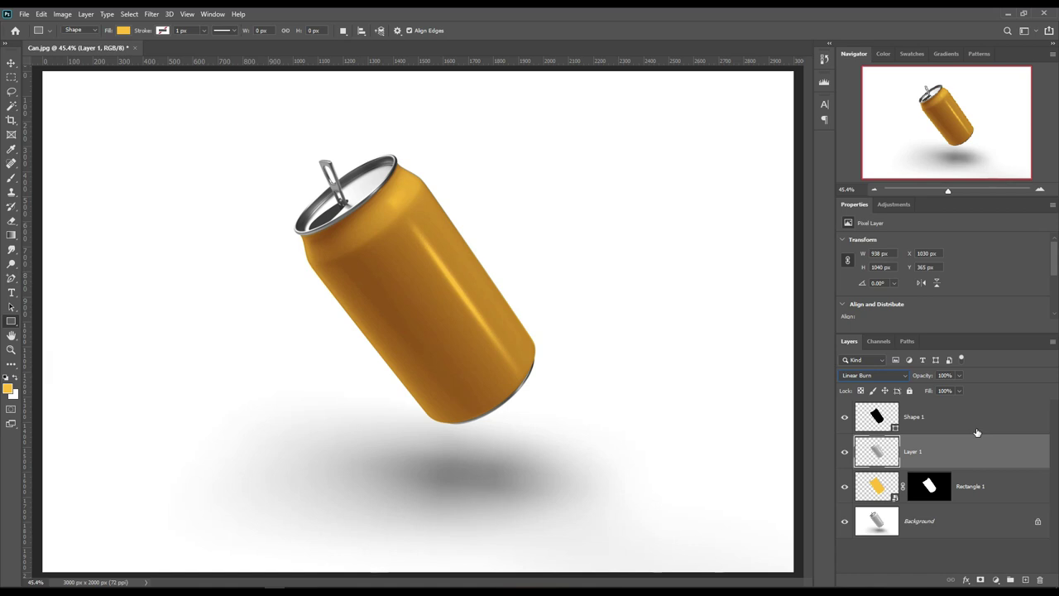
key(ctrl+j)
click(883, 382)
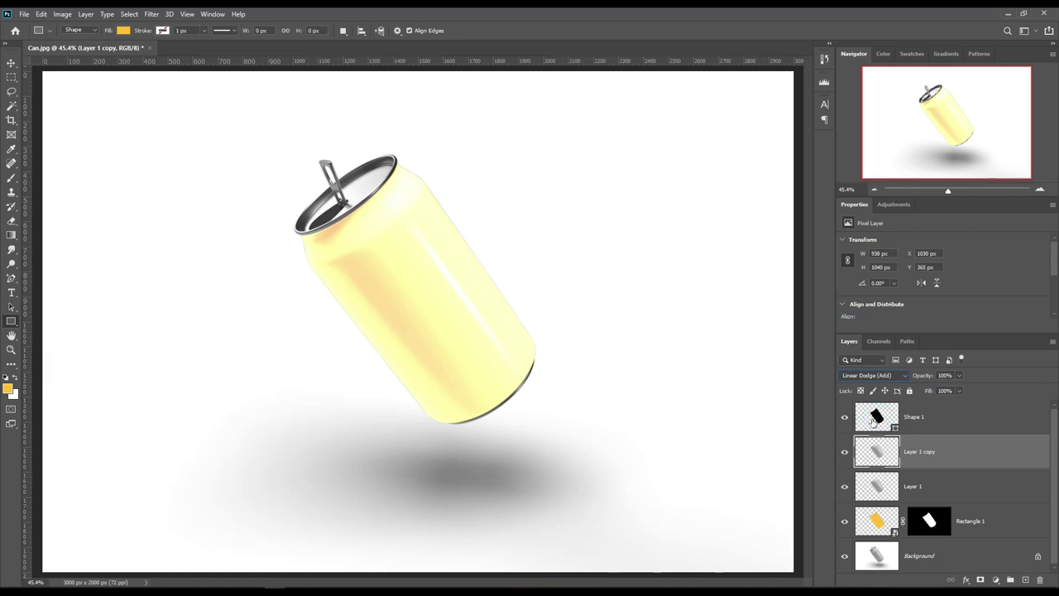
click(62, 15)
mouse_move(79, 42)
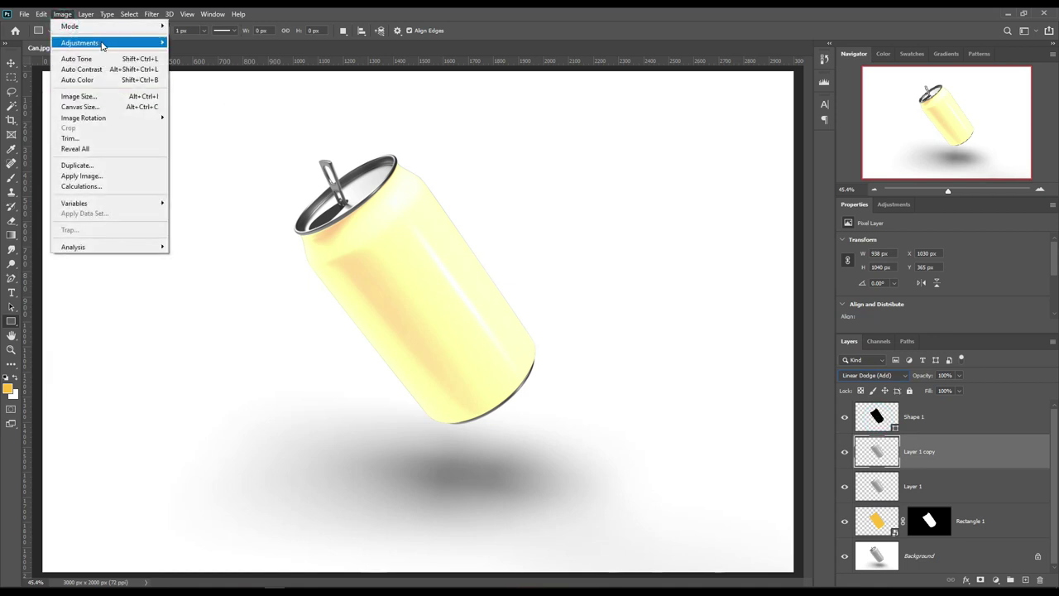
- Apply Levels with black input 163, lower Fill to 22%, and duplicate as Layer 1 copy 2
click(226, 57)
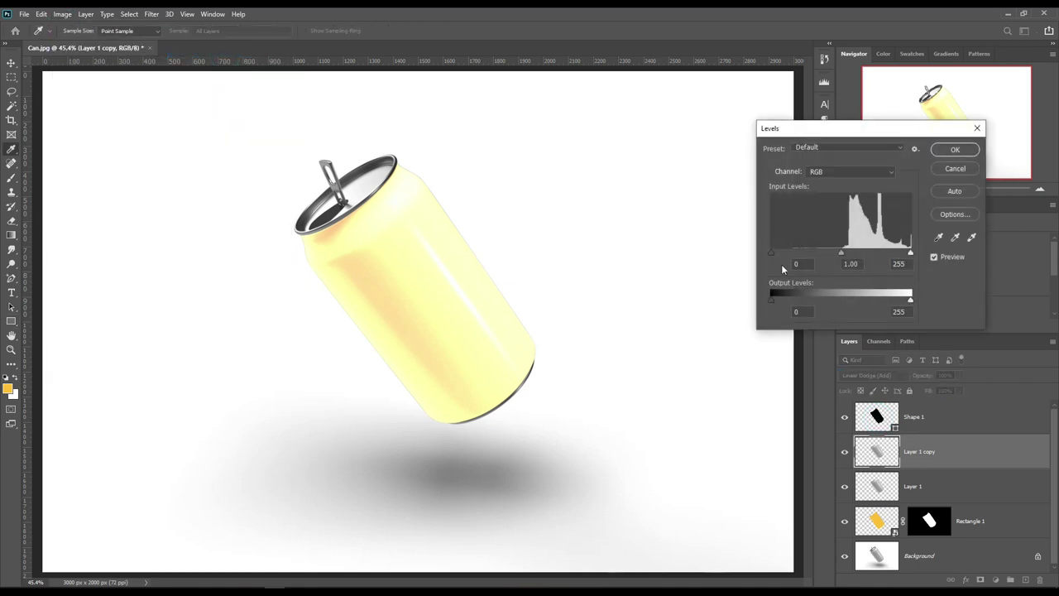
drag(771, 252, 861, 257)
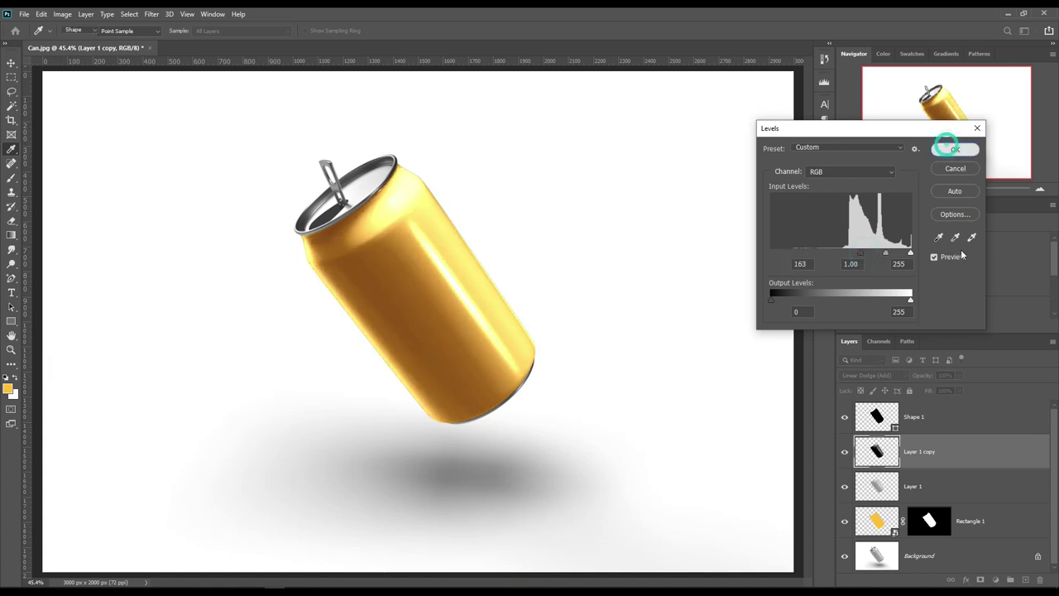
click(953, 149)
mouse_move(928, 390)
mouse_down()
mouse_move(911, 392)
mouse_move(919, 394)
mouse_up()
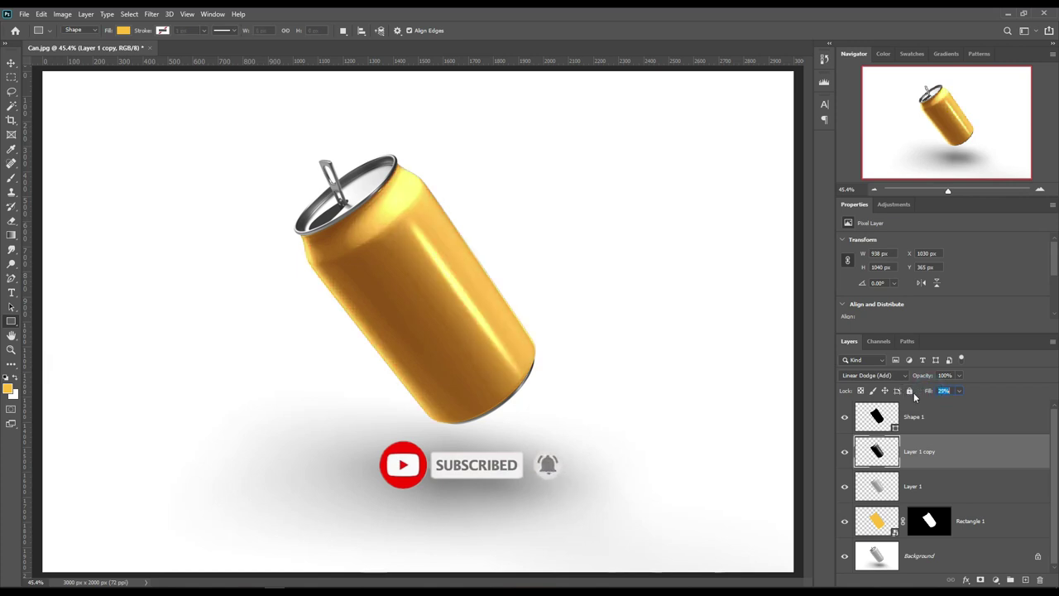
drag(926, 394, 924, 394)
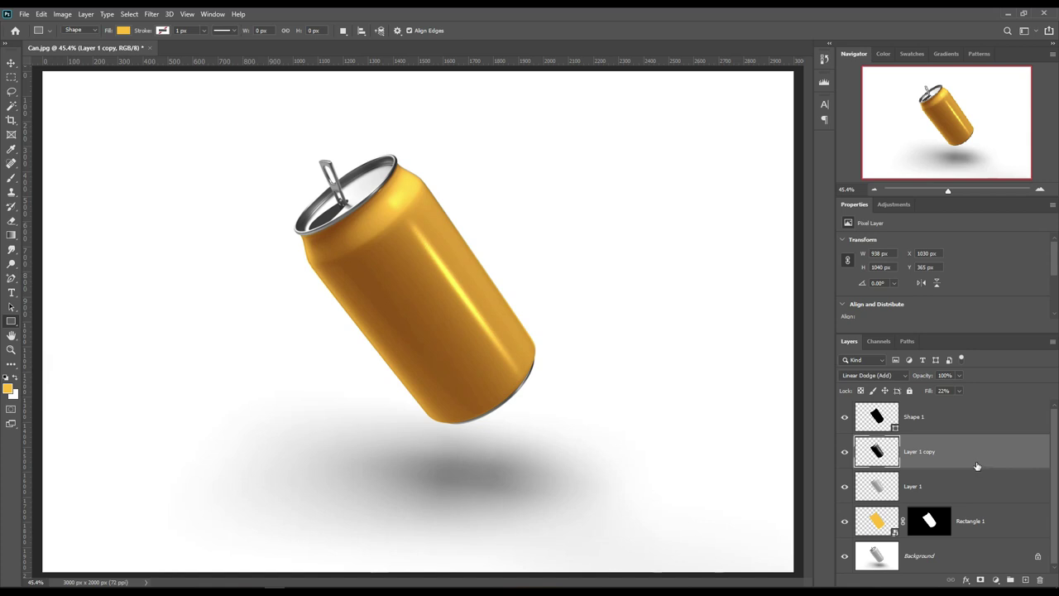
key(ctrl+j)
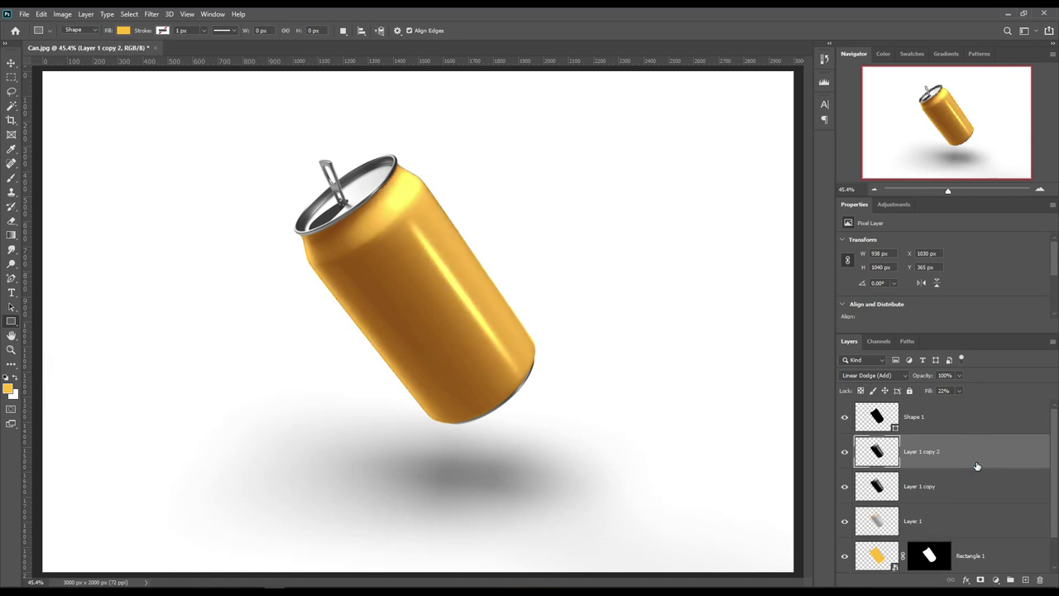
- Set Layer 1 copy 2 to Screen blending with 47% fill
click(880, 376)
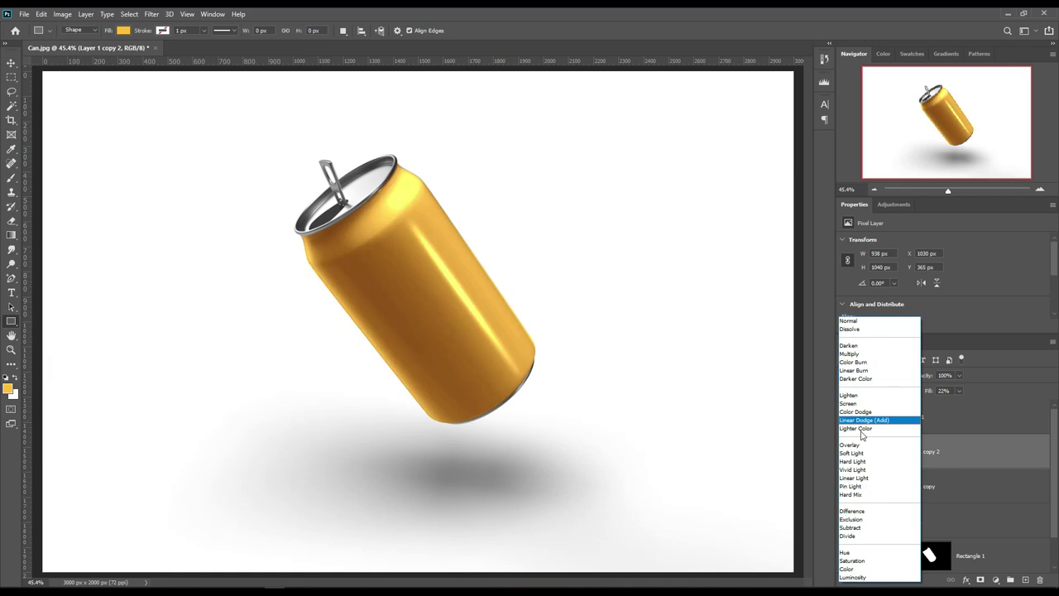
click(861, 405)
mouse_move(933, 392)
mouse_down()
mouse_move(940, 400)
mouse_move(923, 389)
mouse_up()
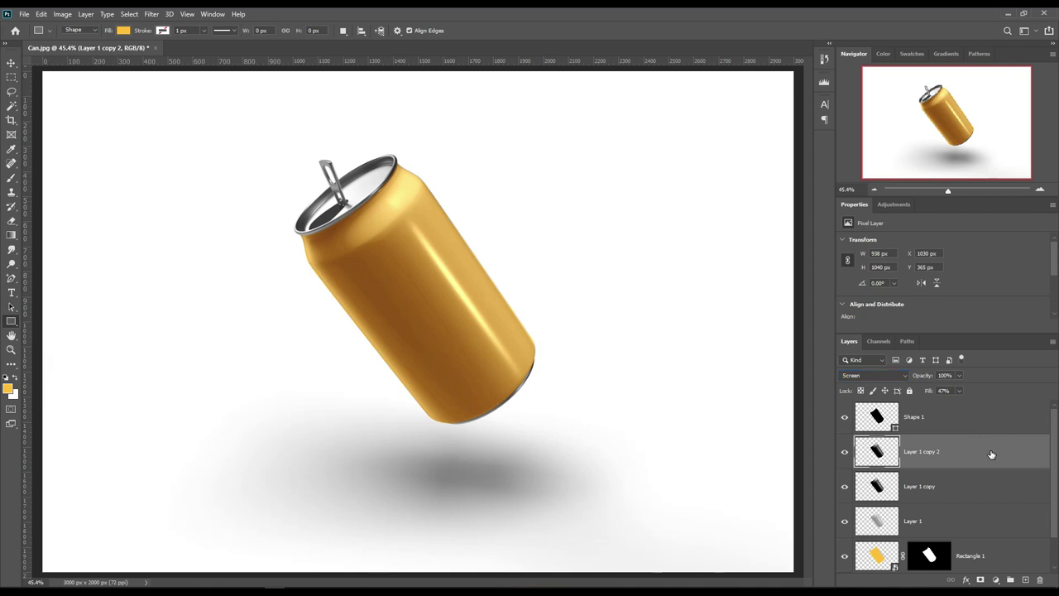
scroll(309, 158, up, 5)
- Trace the can's top rim and pull tab as a 0%-opacity Shape 2
key(p)
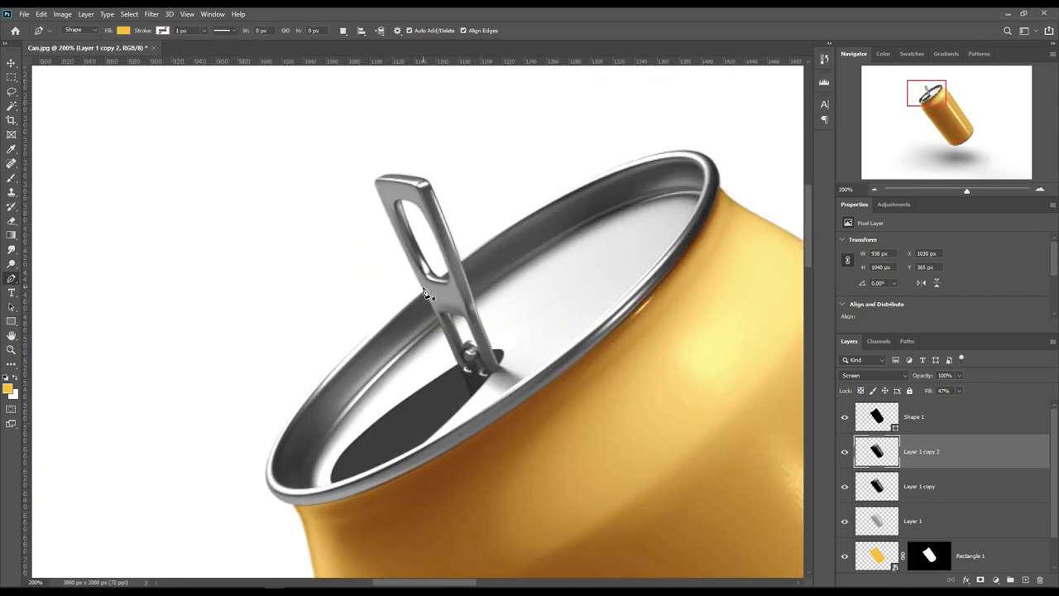
click(422, 287)
click(294, 504)
click(720, 189)
click(461, 258)
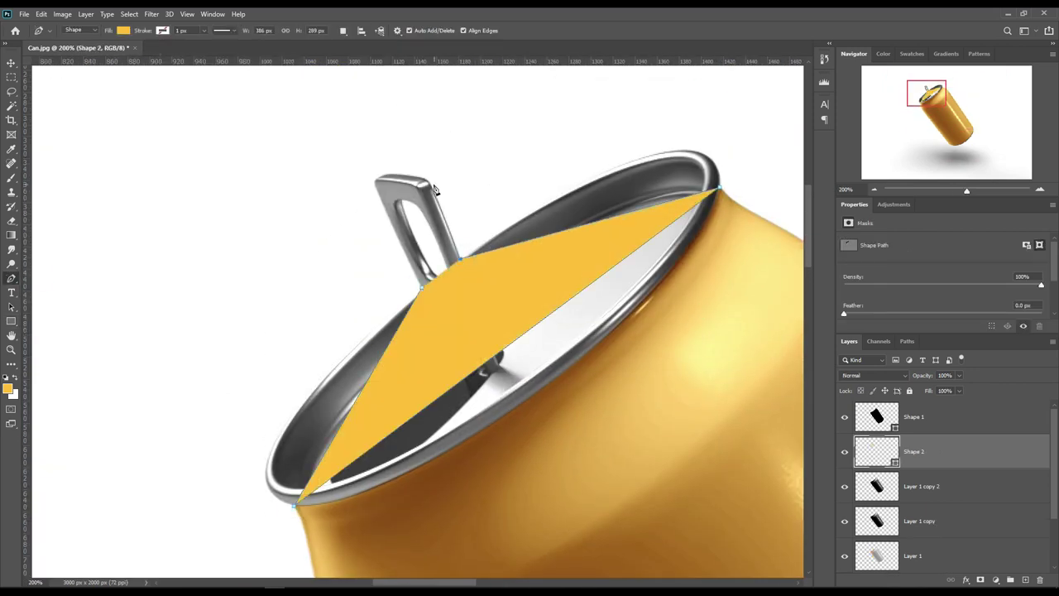
click(432, 188)
click(416, 176)
click(396, 175)
click(378, 189)
click(422, 288)
key(0)
key(0)
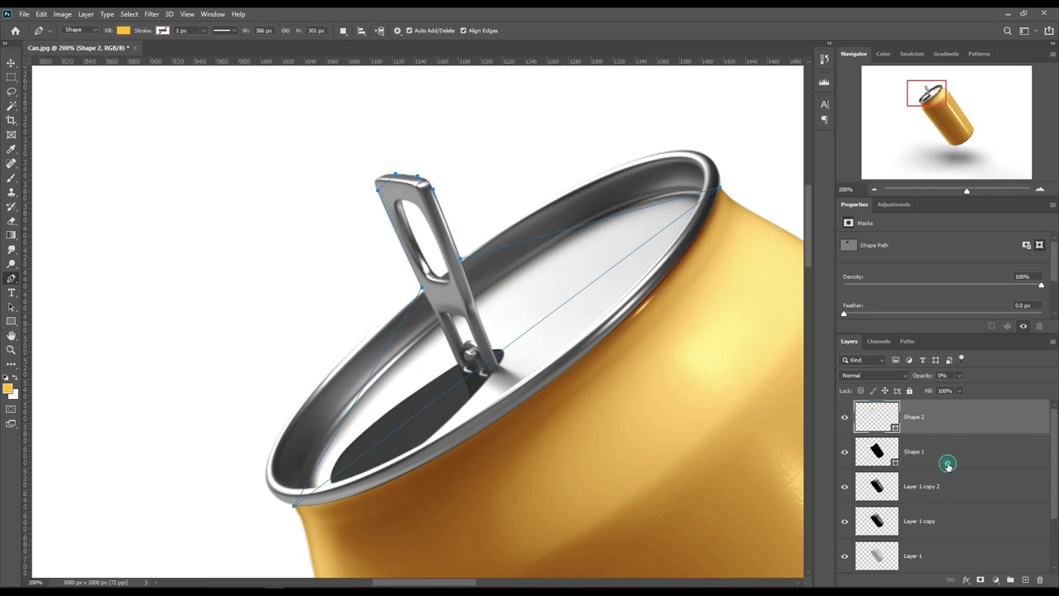
- Rename the Rectangle 1 layer to 'Smart object t'
click(933, 479)
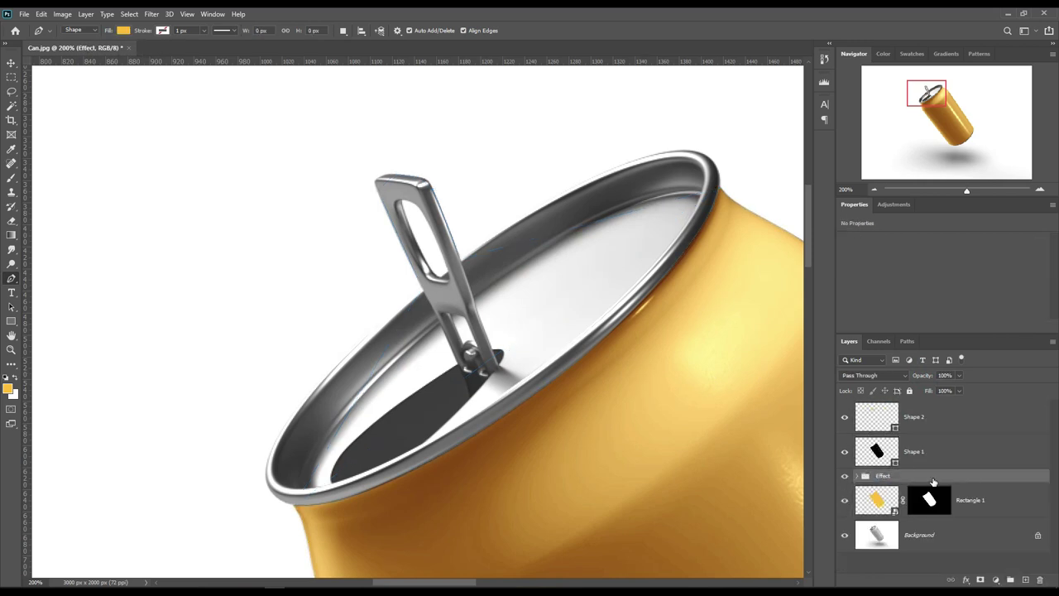
double_click(969, 499)
text(Smart object t)
- Curve the Shape 2 path along the rim and refine points at the pull tab's top
click(952, 416)
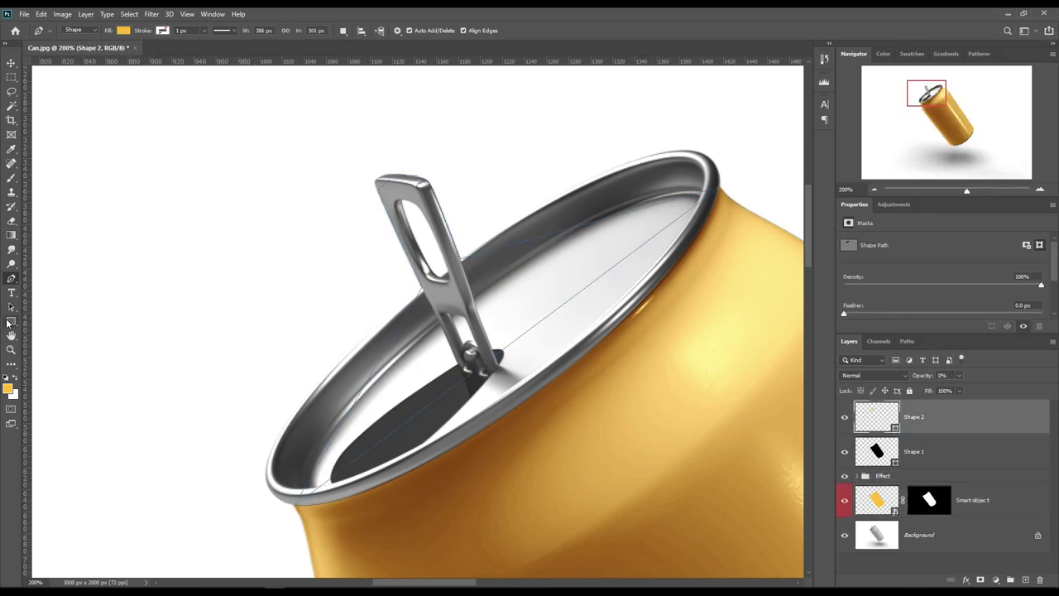
drag(273, 446, 245, 493)
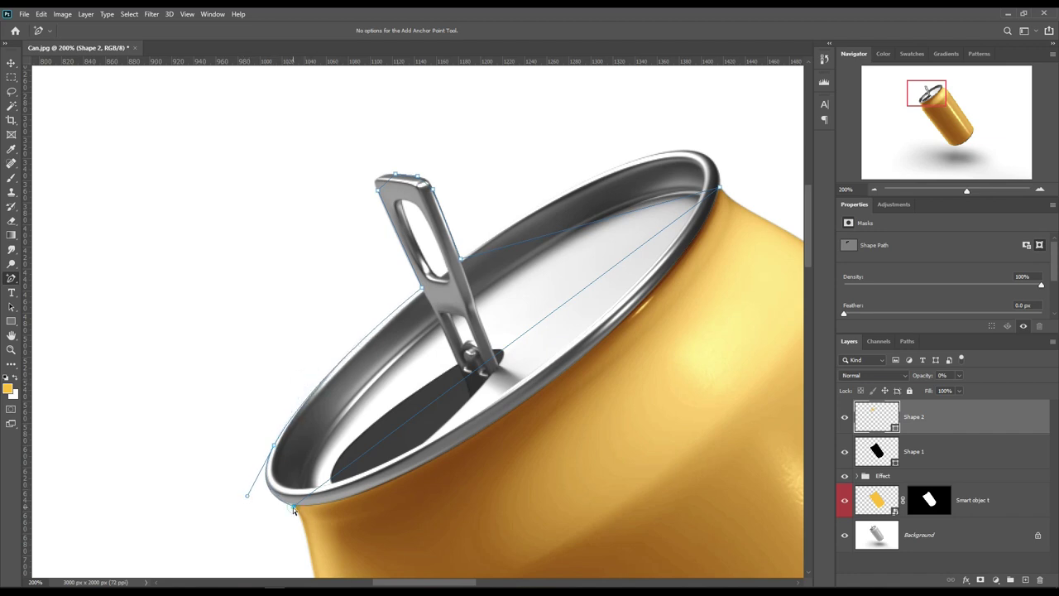
drag(648, 154, 728, 132)
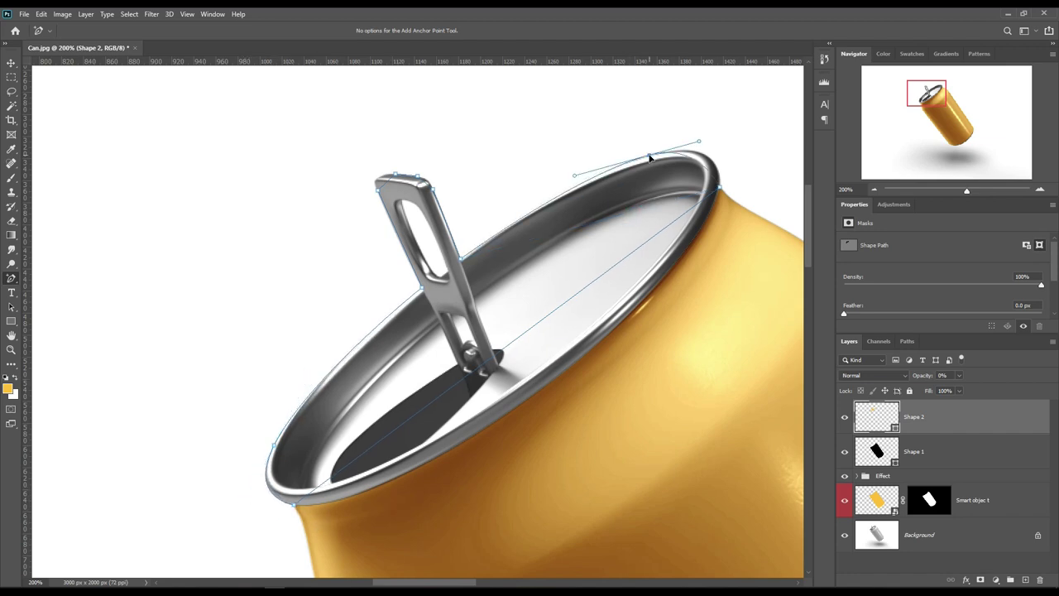
drag(587, 288, 544, 382)
click(391, 179)
click(378, 184)
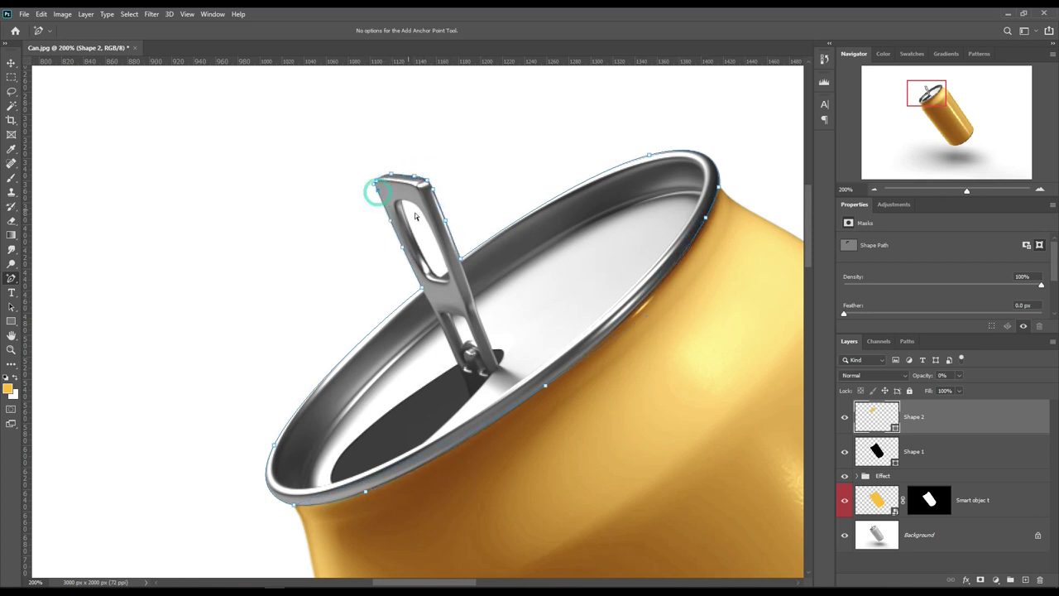
- Outline the pull-tab hole as a 0%-opacity Shape 3 and fit the can on screen
click(11, 279)
click(439, 265)
click(400, 201)
click(439, 271)
key(0)
key(0)
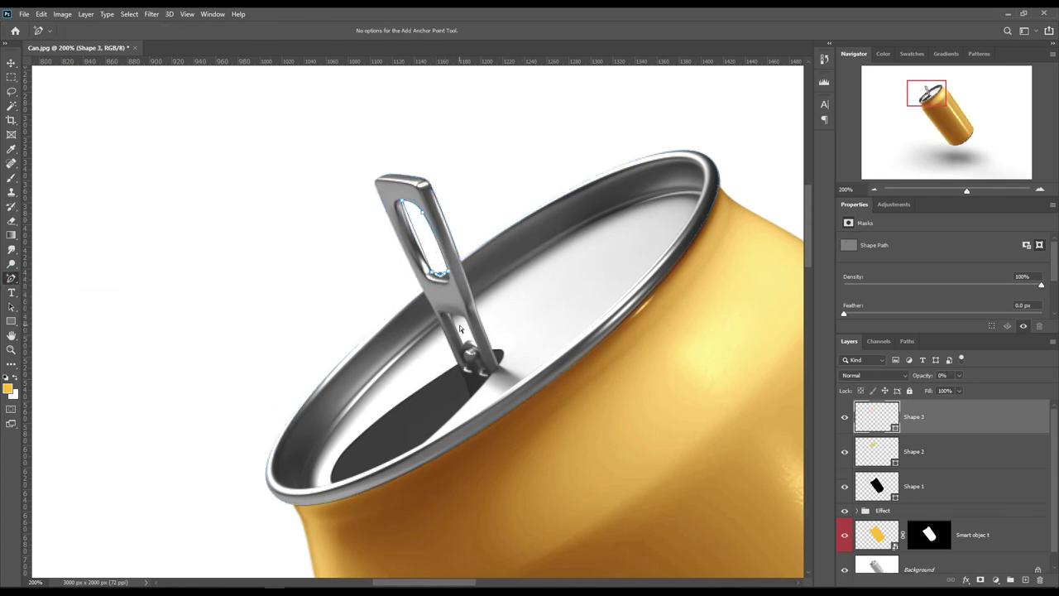
scroll(414, 258, up, 2)
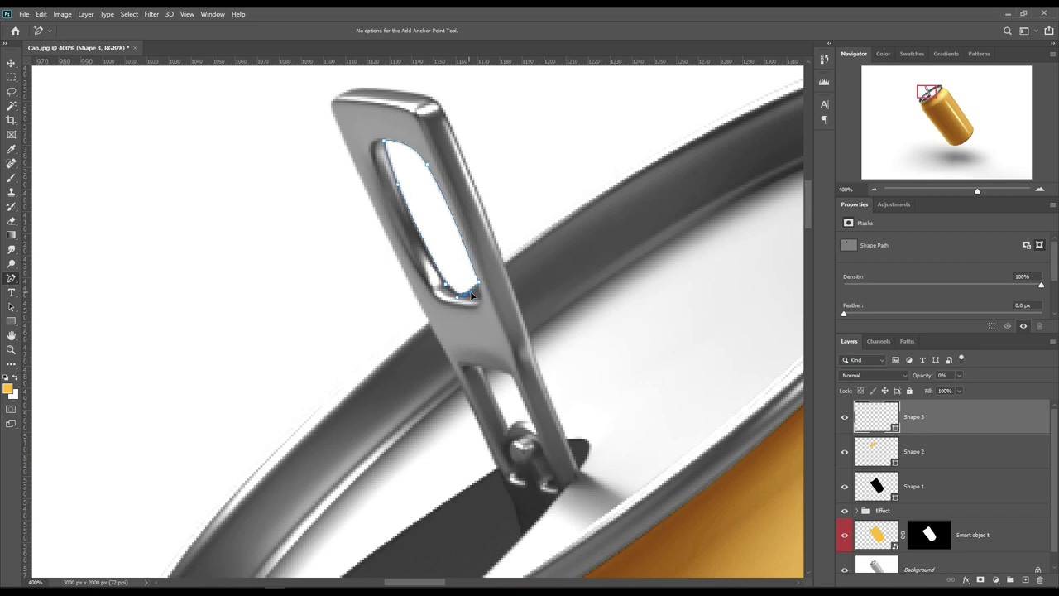
key(ctrl+0)
click(957, 427)
click(959, 452)
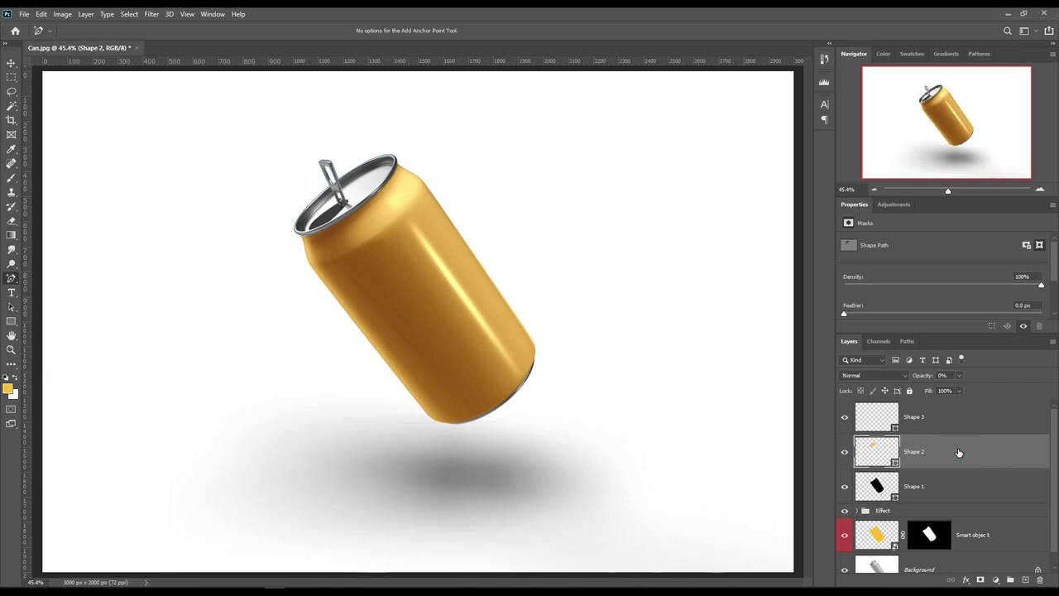
- Add a solid #ffc105 gold fill layer masked to the Shape 2 can-top selection
ctrl+click(897, 461)
click(996, 580)
click(989, 386)
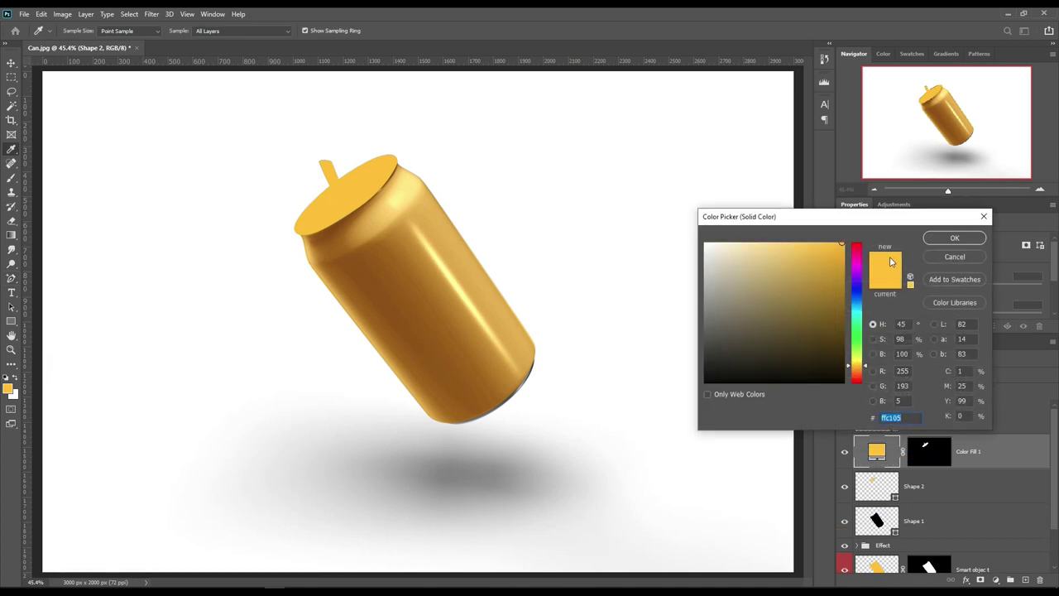
click(953, 236)
- Paint black on the fill's mask with an enlarged brush to open the pull-tab hole
ctrl+click(895, 423)
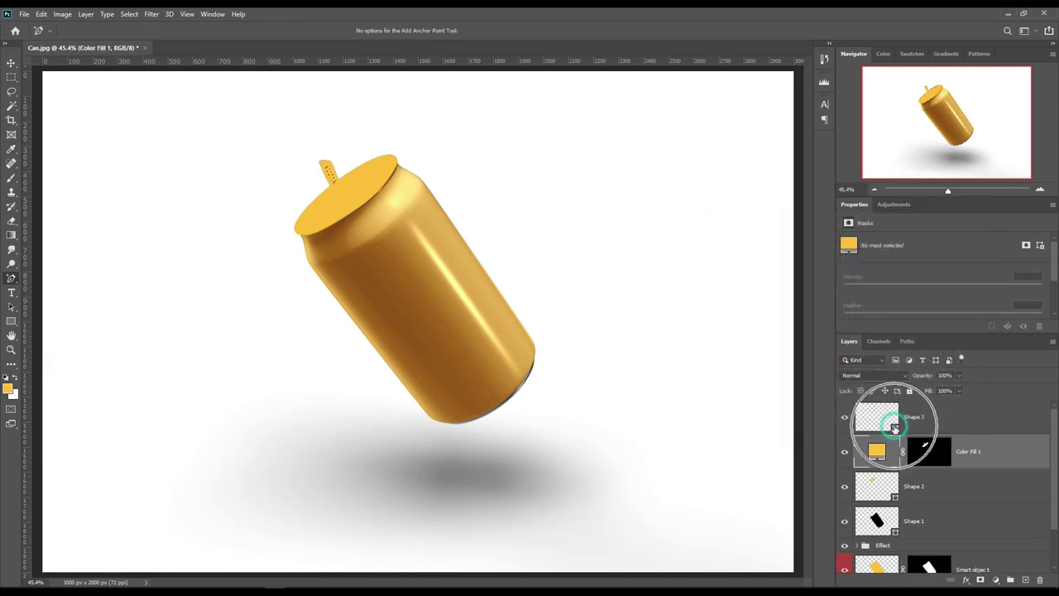
click(931, 457)
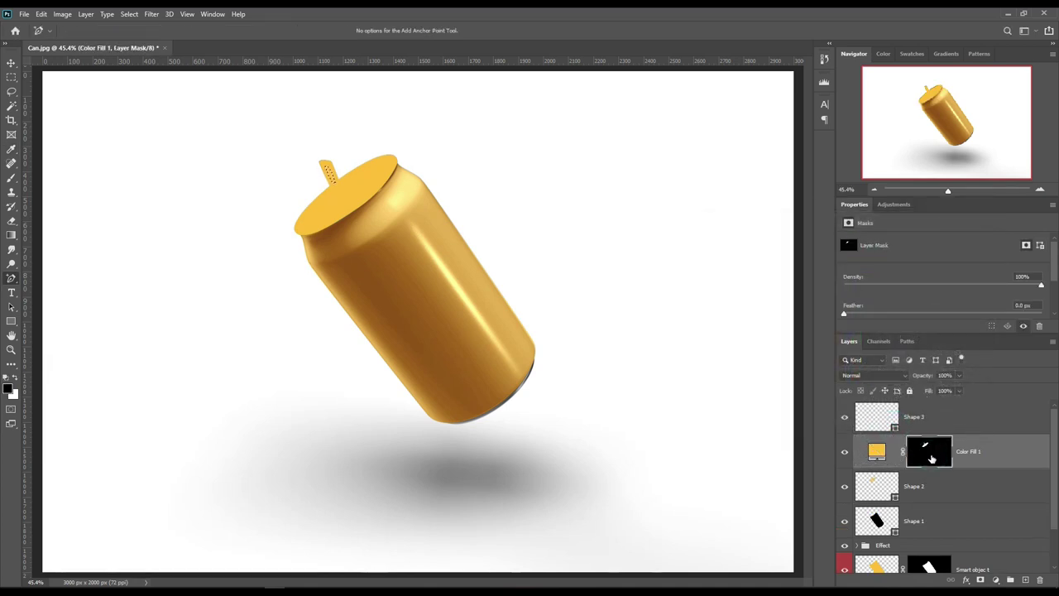
click(14, 378)
click(11, 178)
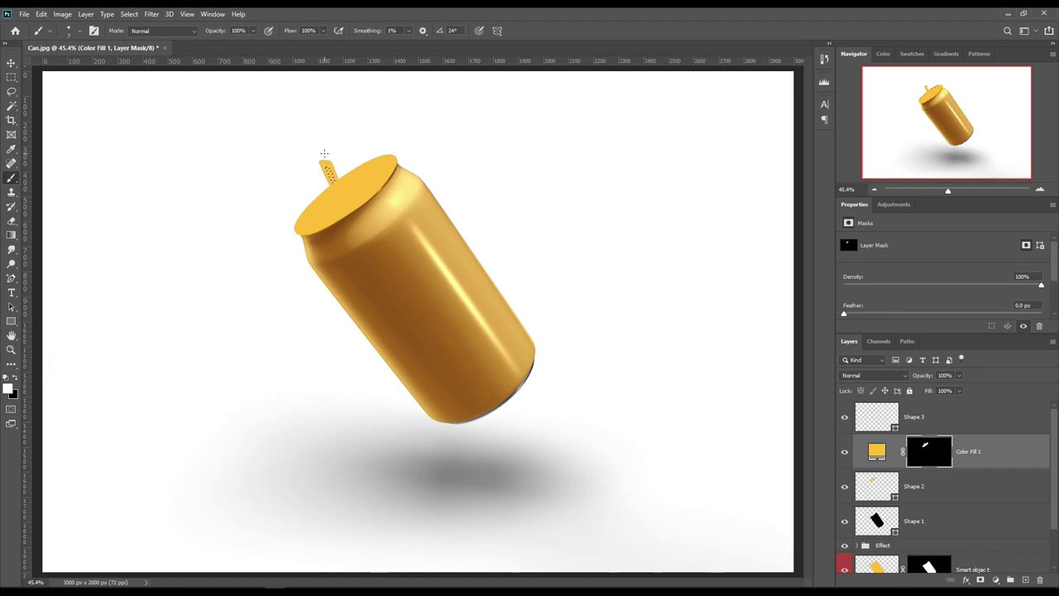
key(bracketright)
key(bracketright)
key(bracketright)
click(15, 379)
mouse_move(326, 164)
mouse_down()
mouse_move(334, 203)
mouse_move(346, 199)
mouse_up()
click(15, 63)
ctrl+click(930, 448)
- Copy the can top from Background to Layer 2, placed above Color Fill 1
scroll(943, 521, down, 2)
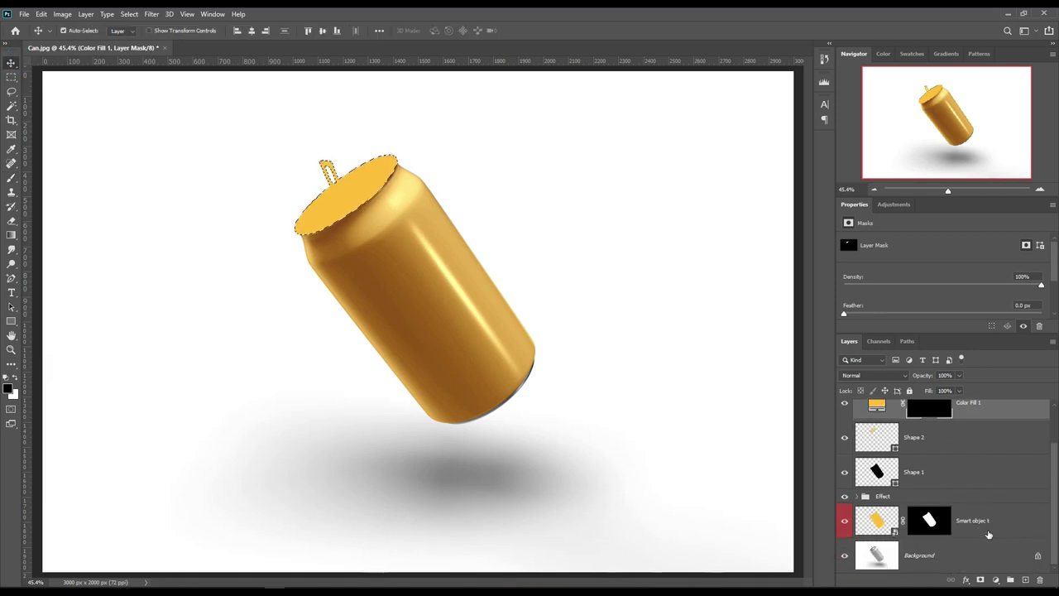
click(952, 555)
key(ctrl+j)
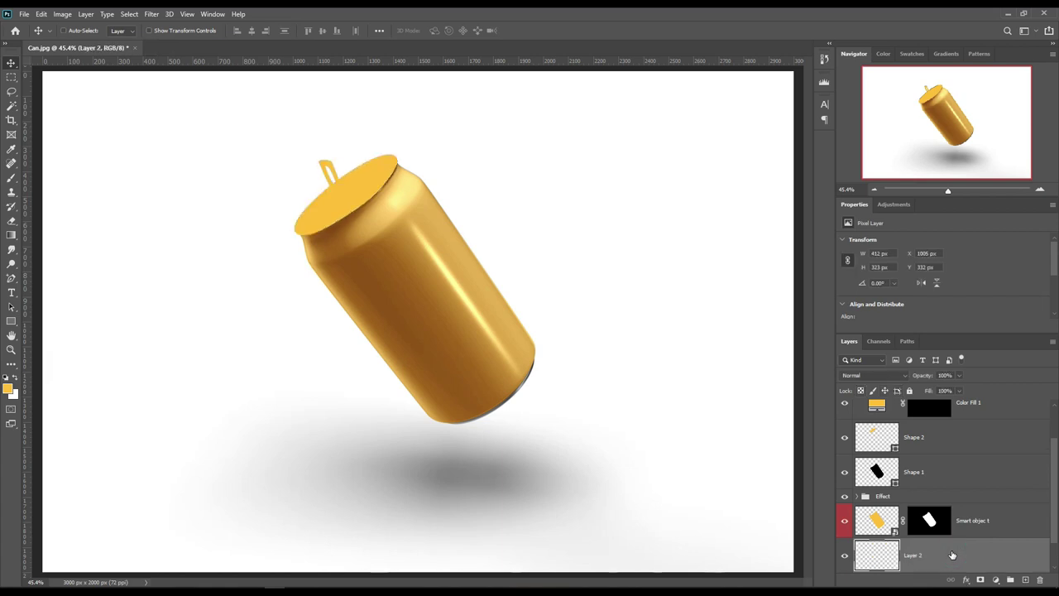
drag(952, 555, 966, 435)
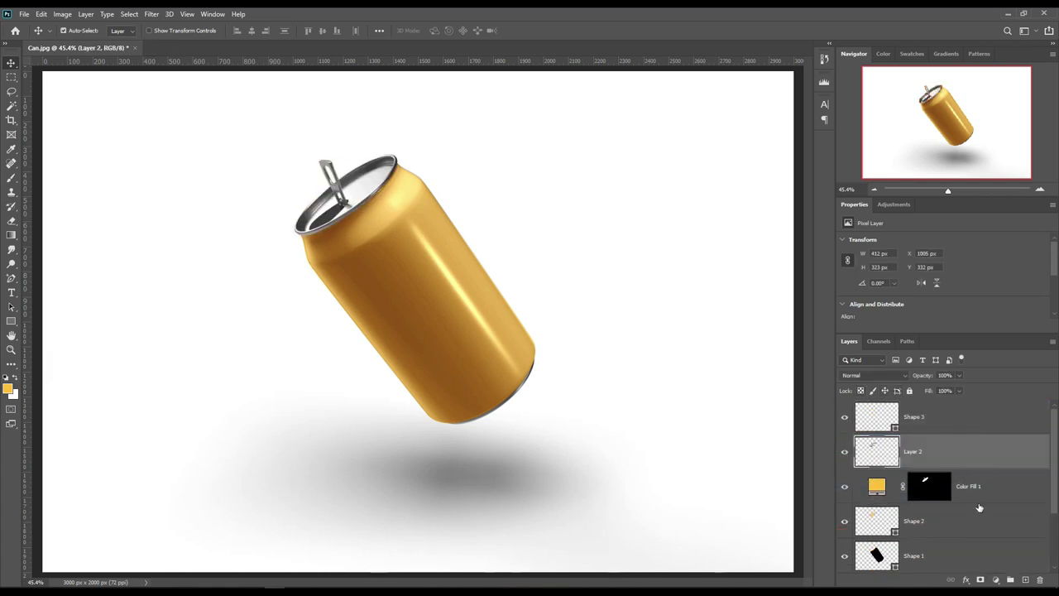
- Group Shapes 1–3 into Group 1 and hide the group
scroll(965, 534, down, 1)
click(949, 530)
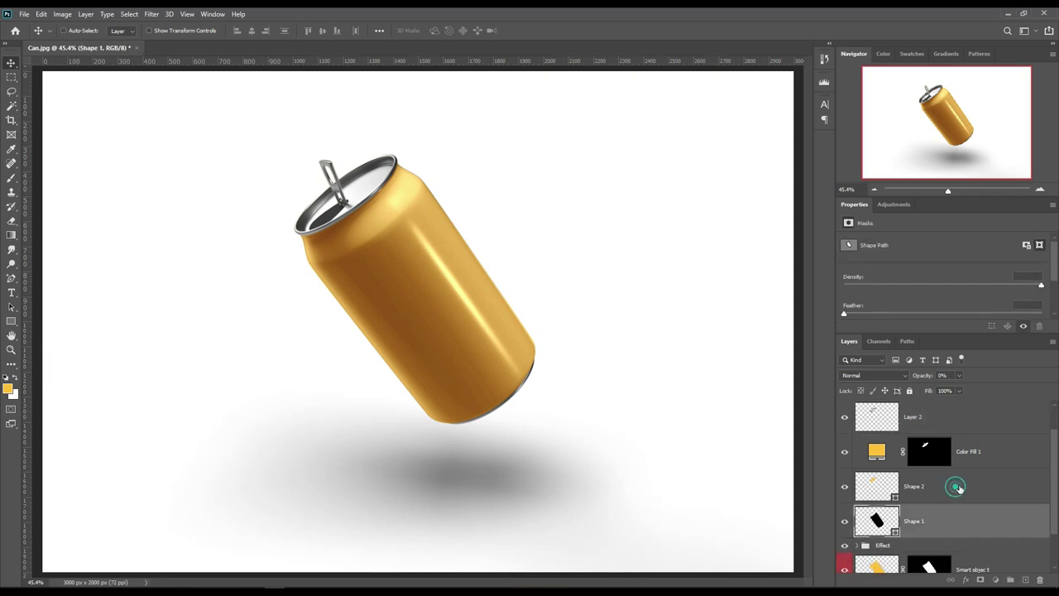
shift+click(958, 479)
drag(959, 467, 956, 401)
scroll(927, 485, up, 1)
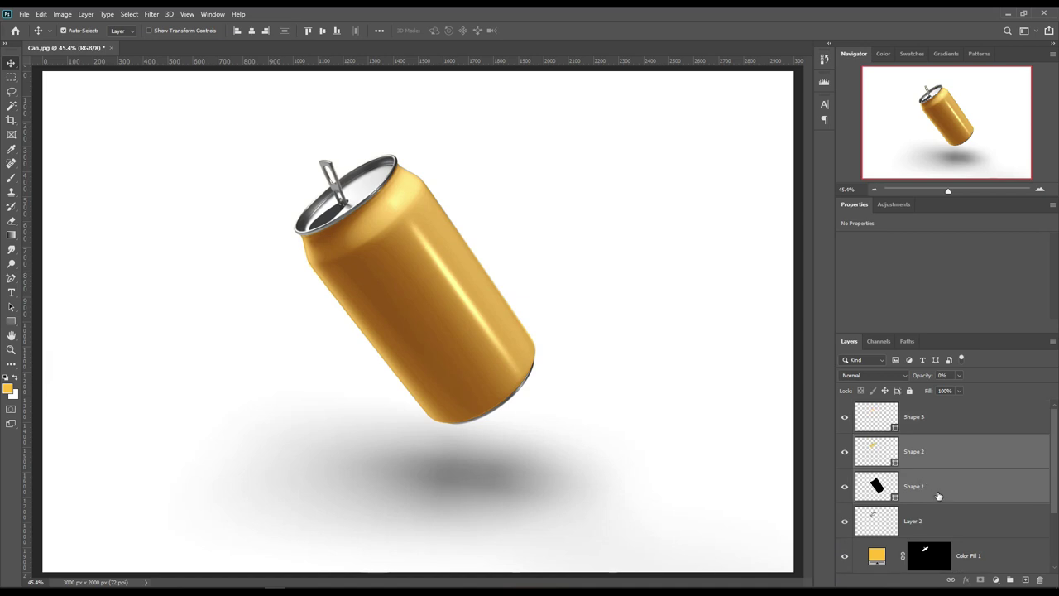
shift+click(938, 414)
drag(969, 472, 1010, 579)
click(845, 407)
- Set Layer 2's blend mode to Linear Burn
click(949, 445)
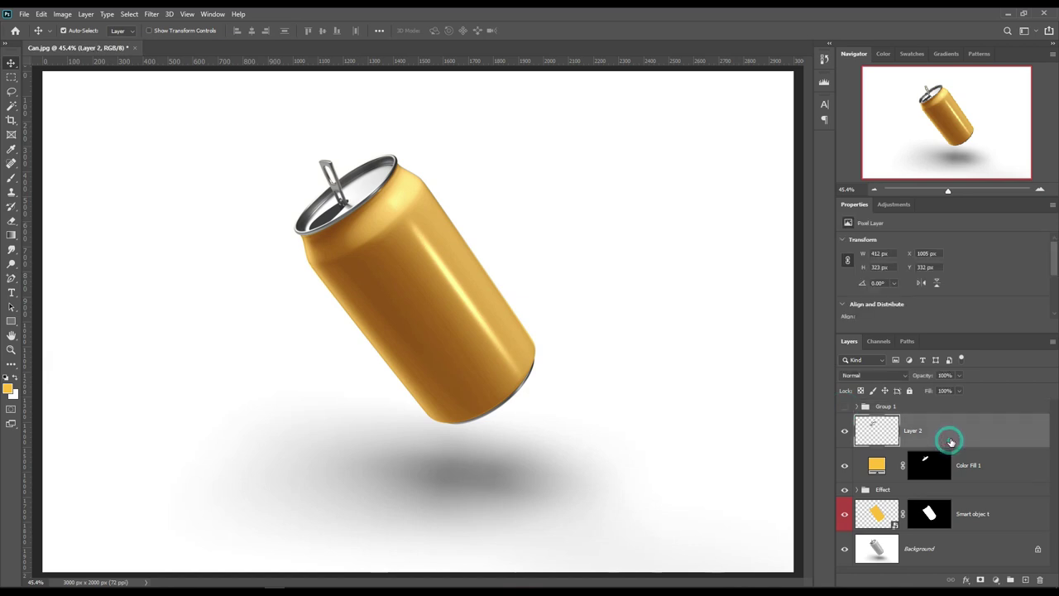
click(885, 373)
click(866, 370)
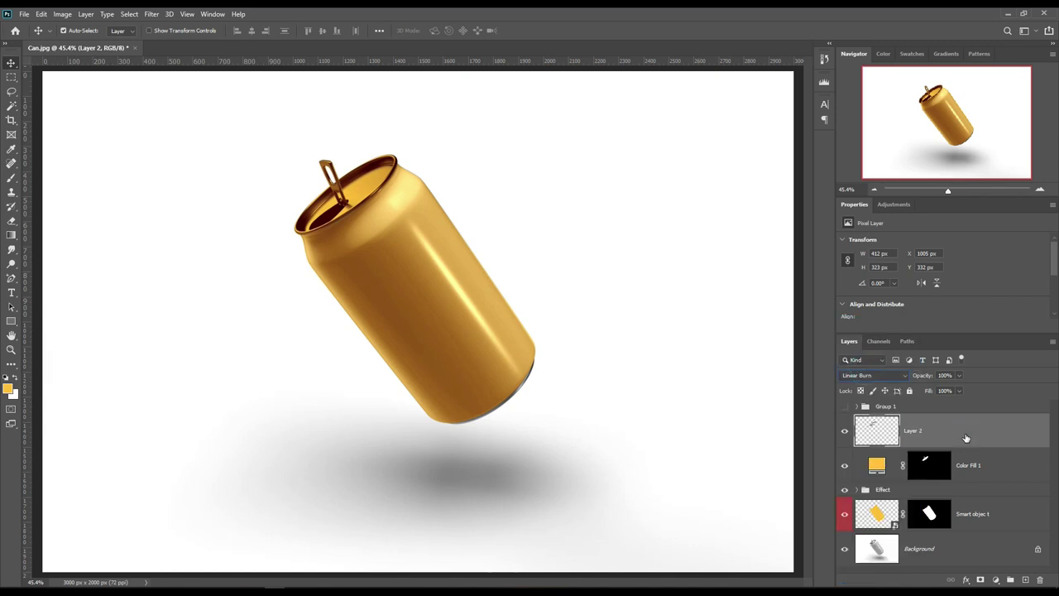
- Duplicate Layer 2 and set the copy to Linear Dodge (Add)
key(ctrl+j)
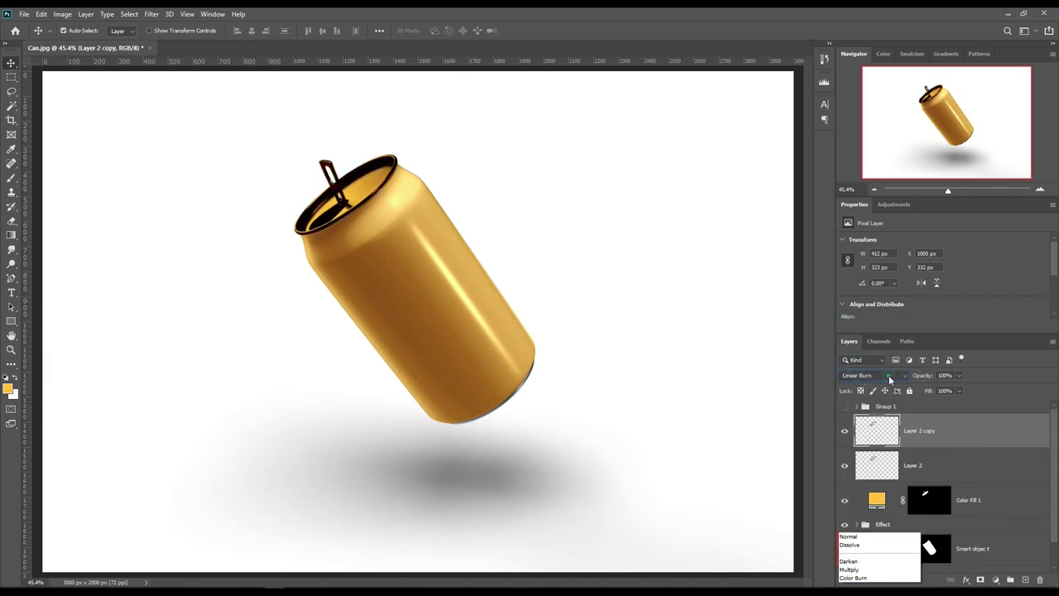
click(886, 375)
click(887, 419)
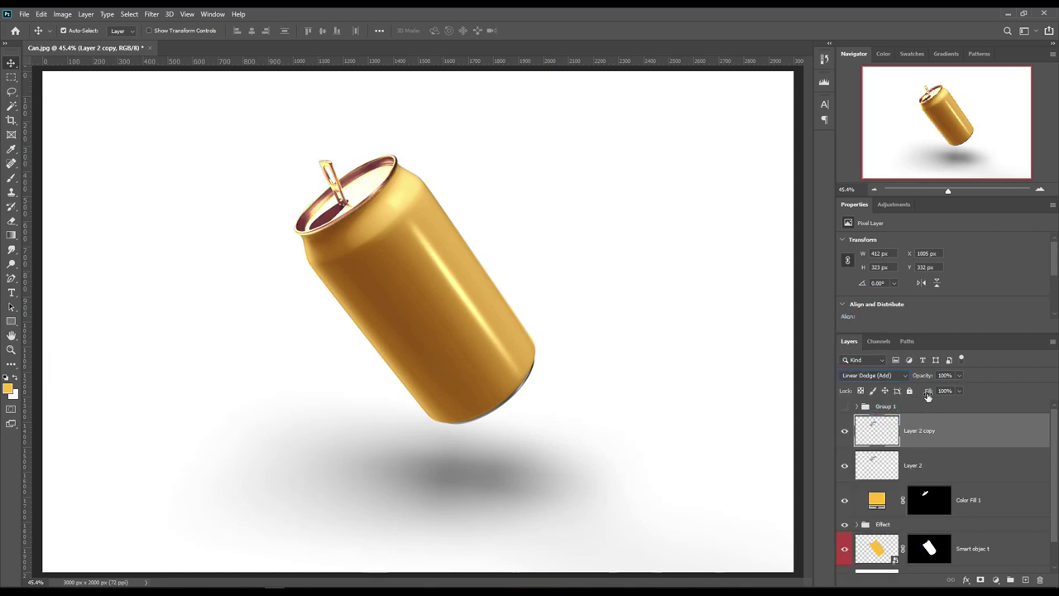
- Darken the copy with Levels black input 182 and lower its fill to 69%
click(63, 14)
mouse_move(79, 42)
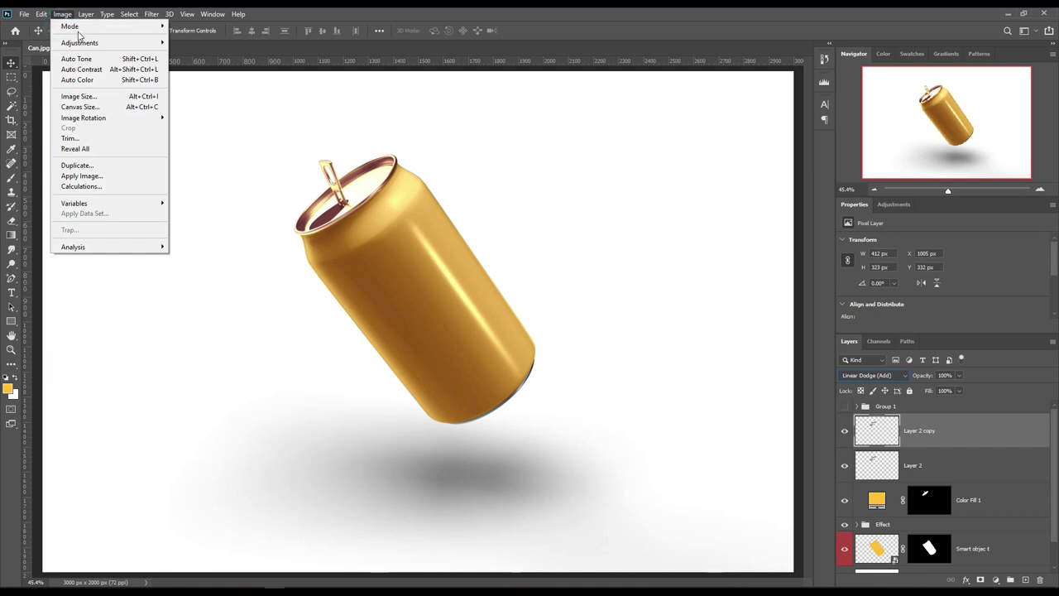
click(202, 55)
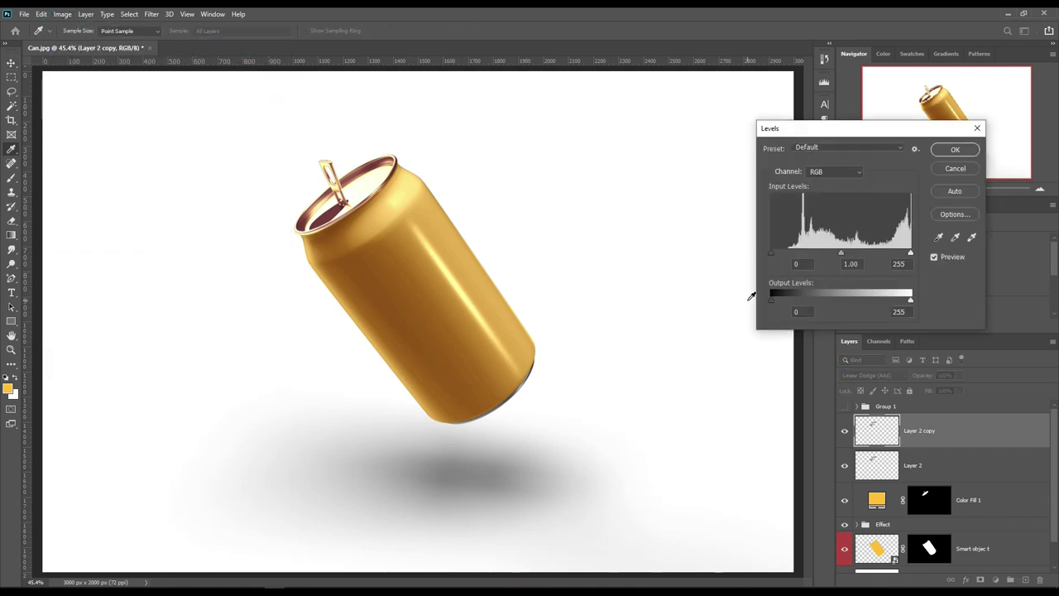
drag(772, 253, 868, 253)
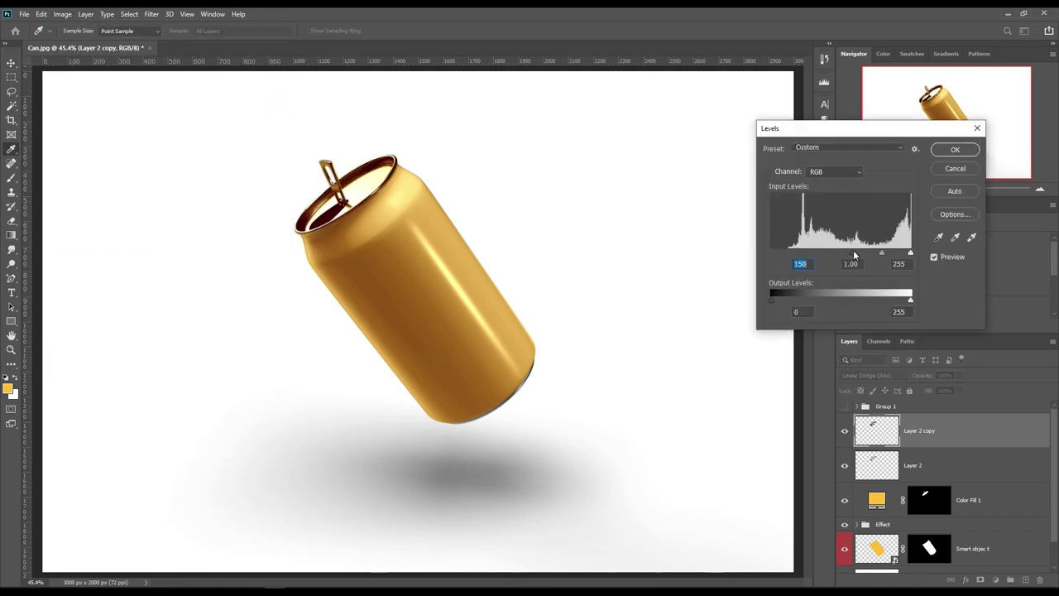
drag(870, 252, 877, 252)
drag(877, 253, 871, 258)
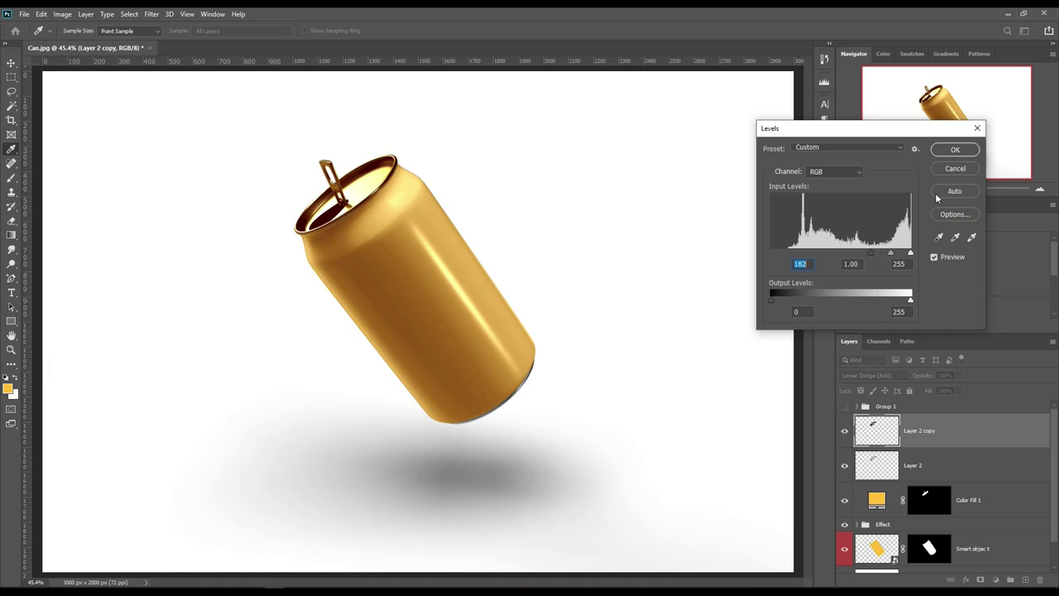
click(955, 152)
drag(929, 394, 910, 393)
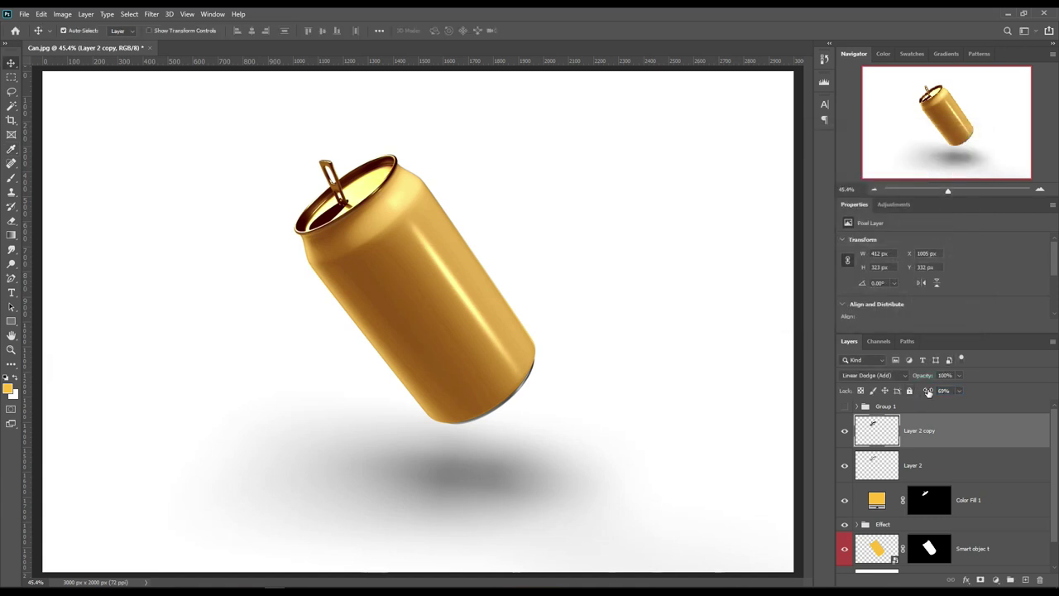
- Compare the highlight copy on and off, then lower its fill to 57%
click(845, 430)
click(845, 430)
drag(934, 397, 925, 397)
- Duplicate it as a Screen-mode layer at 63% fill and select all three highlight layers
key(ctrl)
key(ctrl+j)
click(873, 375)
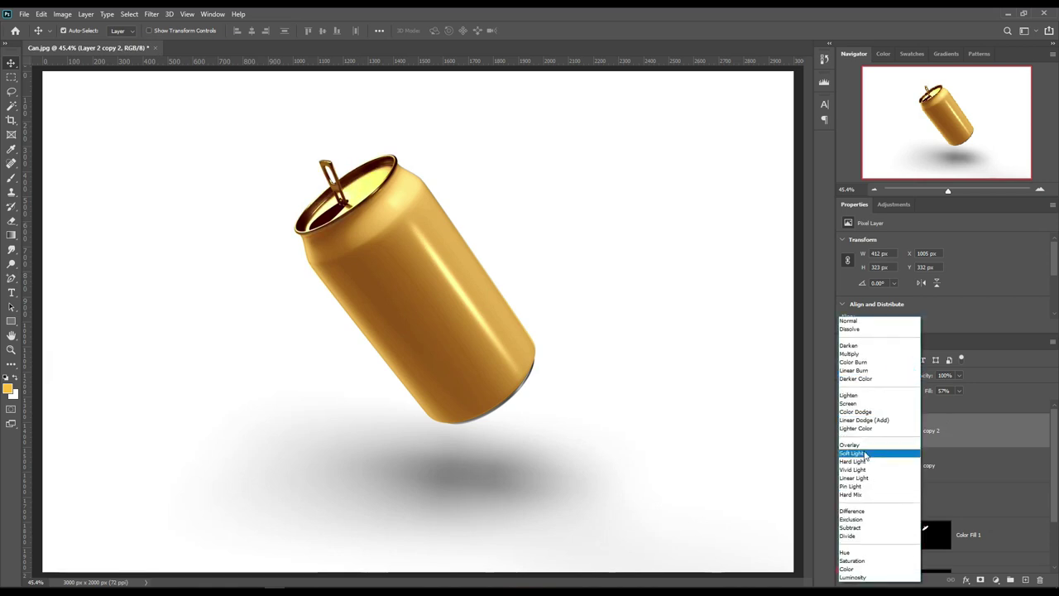
click(851, 403)
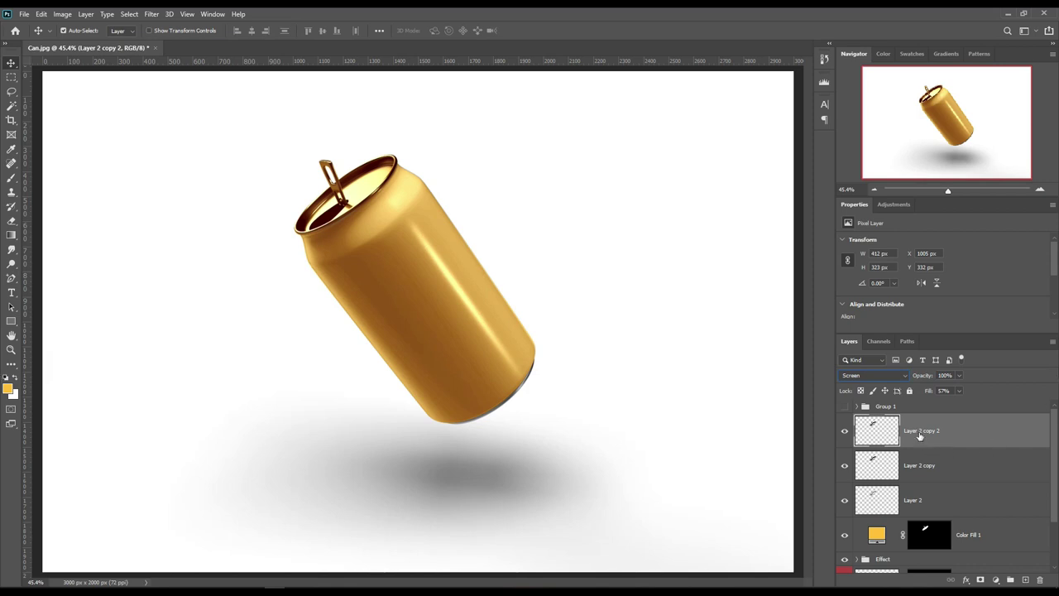
drag(928, 394, 1056, 389)
drag(927, 394, 907, 389)
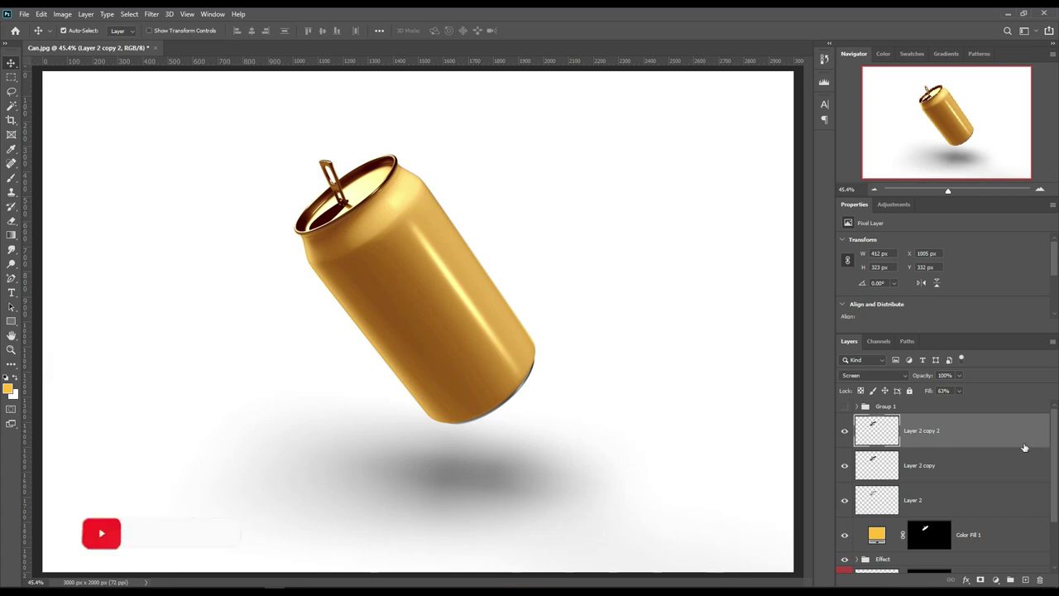
shift+click(960, 495)
drag(971, 502, 996, 553)
- Group the three highlight layers and name the group 'effect'
key(ctrl+g)
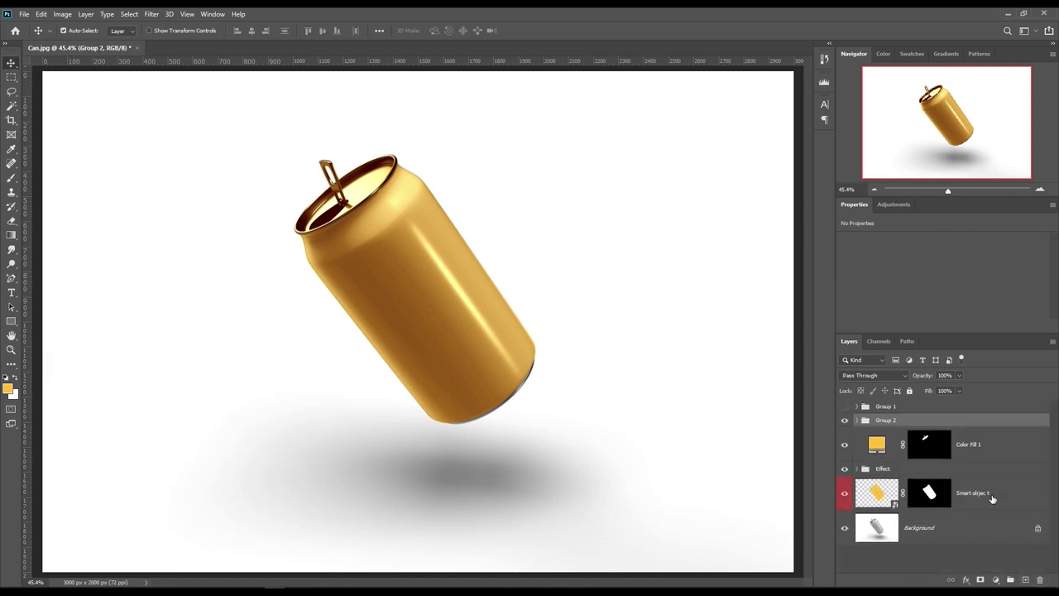
double_click(886, 419)
text(Ca)
key(Return)
- Rename the Color Fill 1 layer to 'top color'
double_click(969, 445)
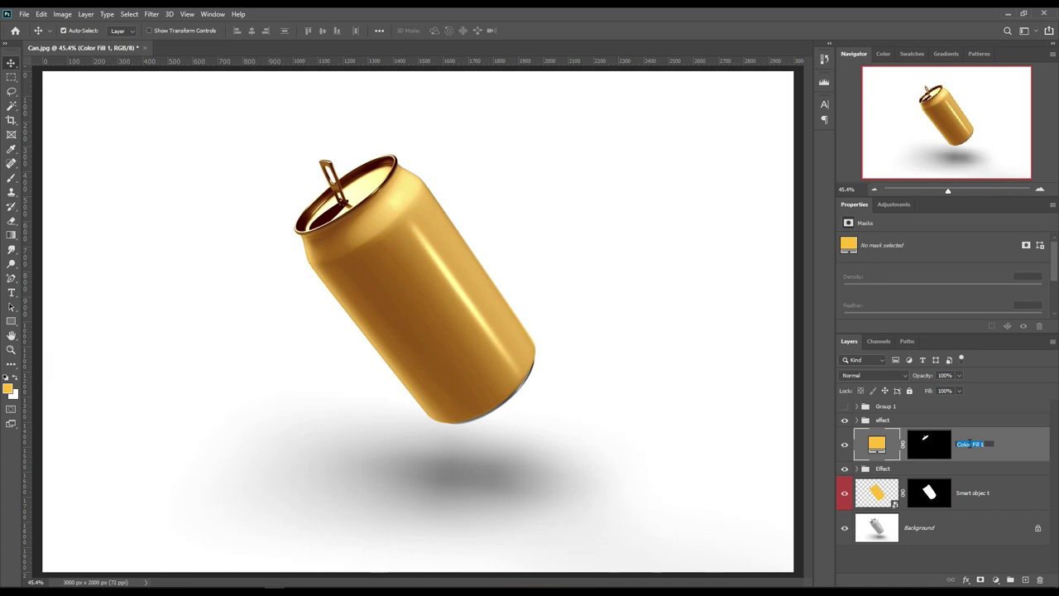
text(f)
text(r)
key(Return)
- Load the Smart object's can outline as a selection and invert it
ctrl+click(929, 493)
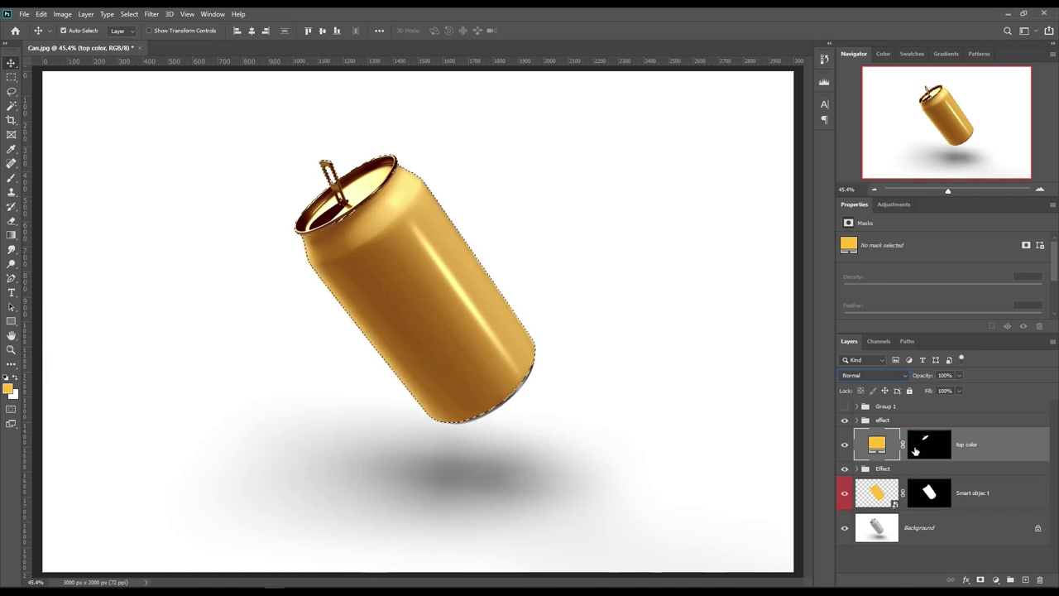
click(129, 14)
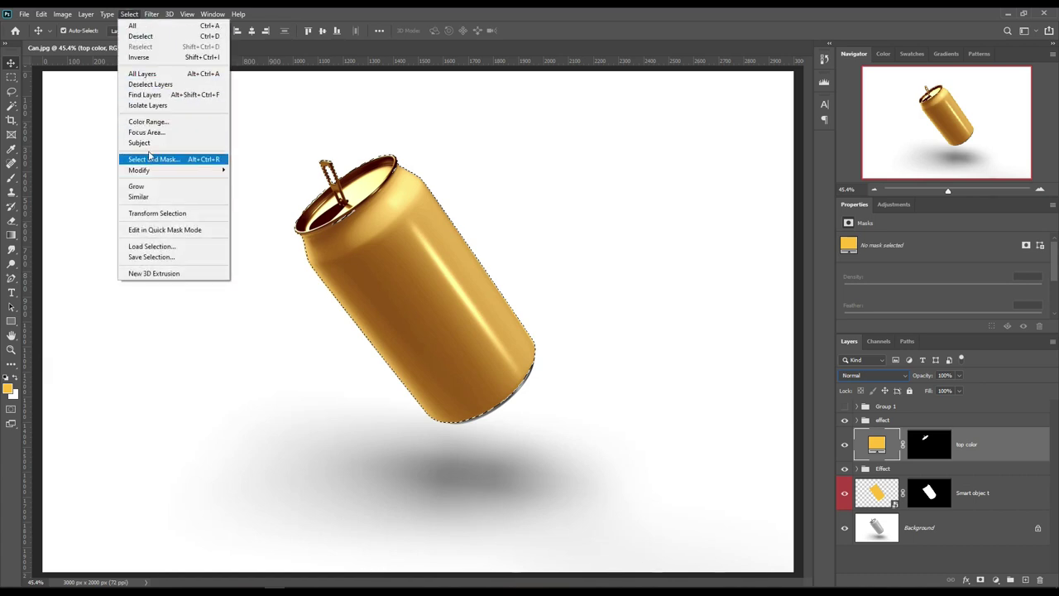
click(153, 58)
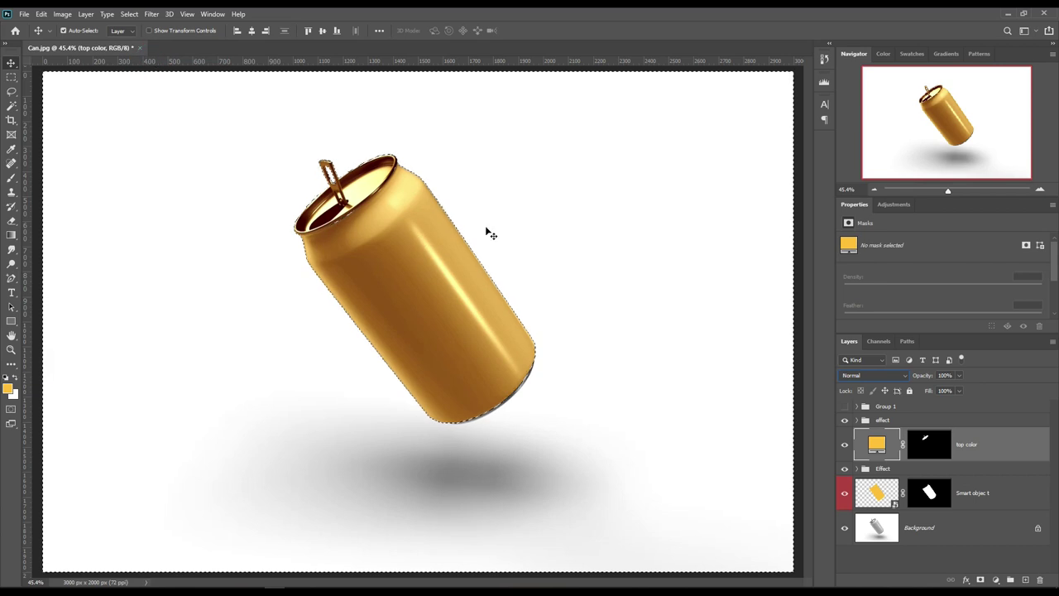
- Add a #ffc105 Solid Color fill layer directly above the Background layer
click(940, 534)
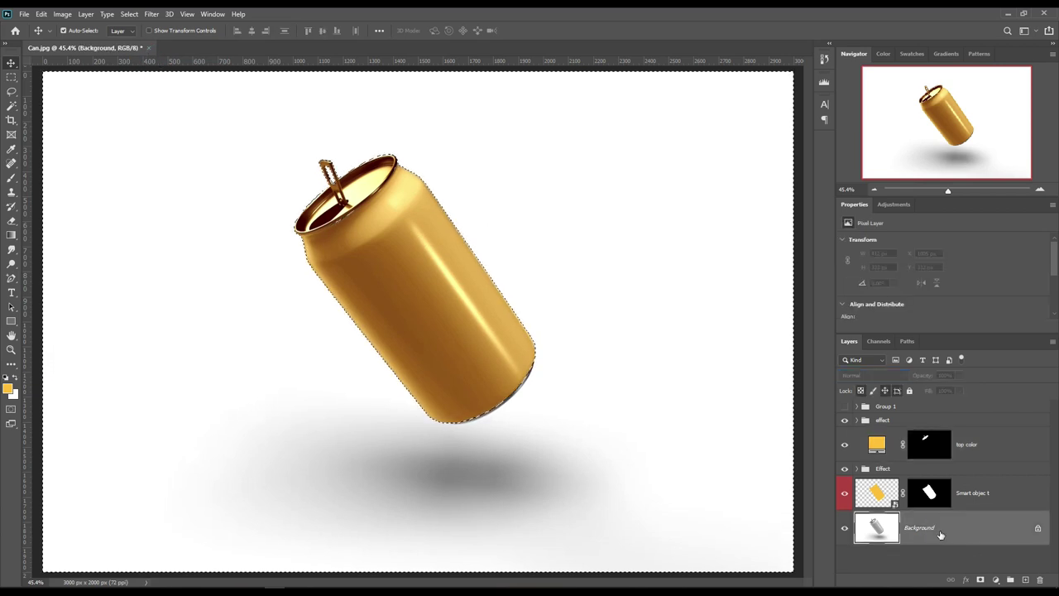
click(996, 579)
click(994, 385)
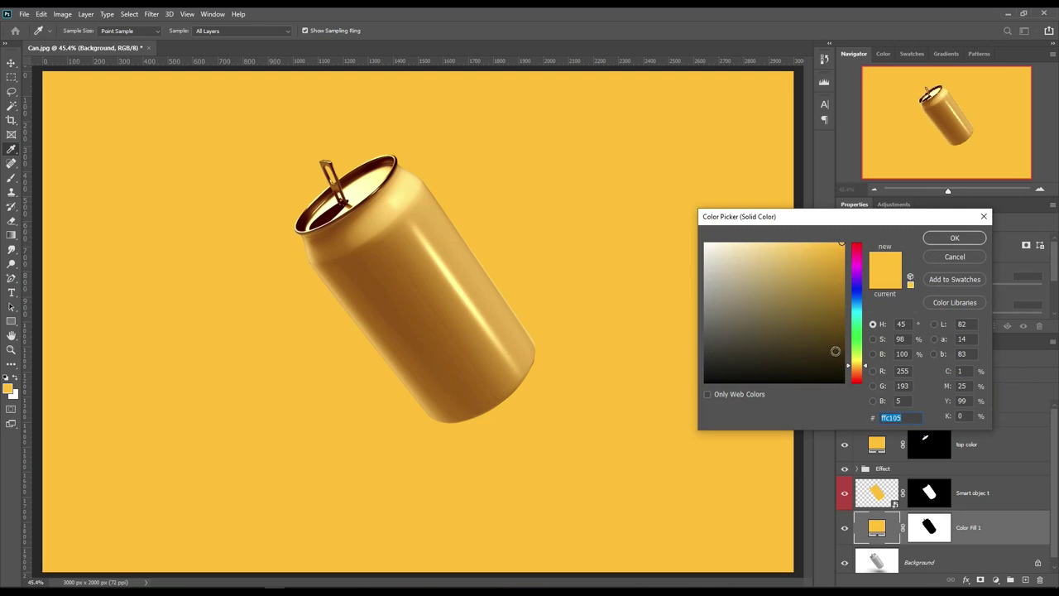
click(954, 238)
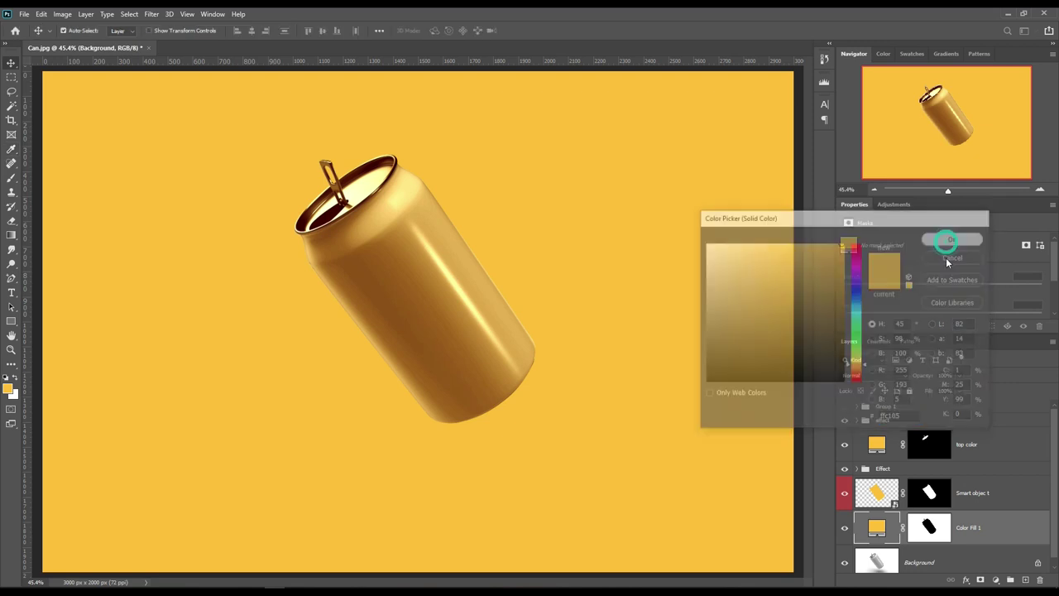
click(876, 375)
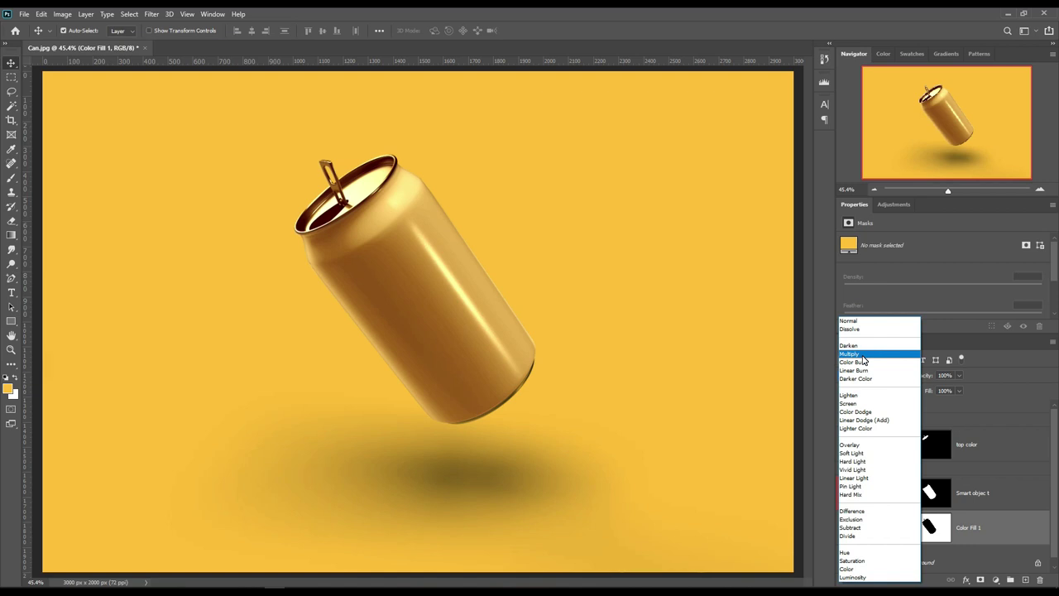
- Set Color Fill 1 to Multiply, then change it to Linear Burn
click(863, 356)
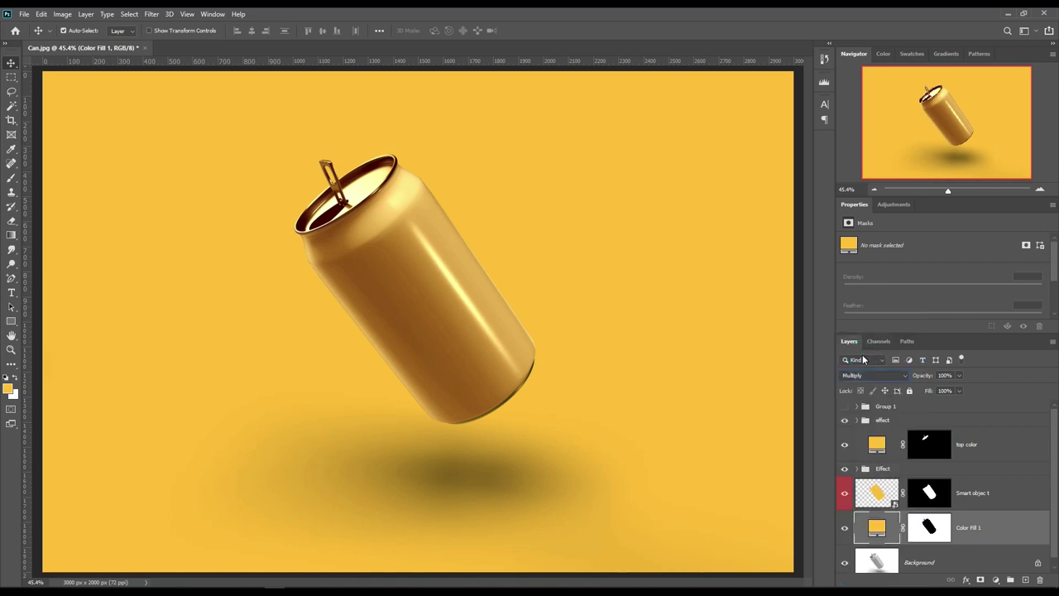
click(882, 378)
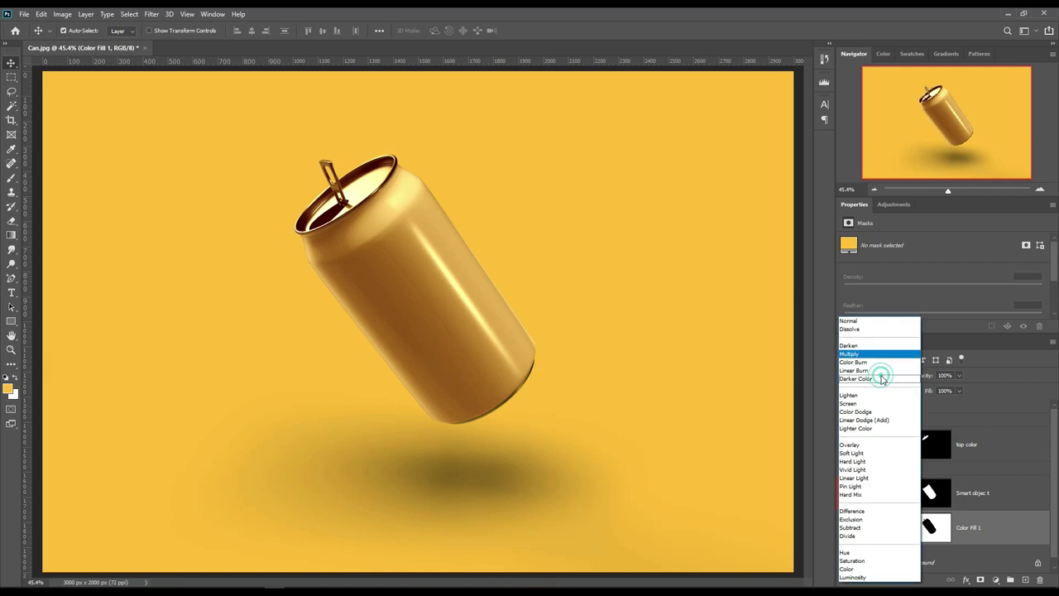
click(867, 371)
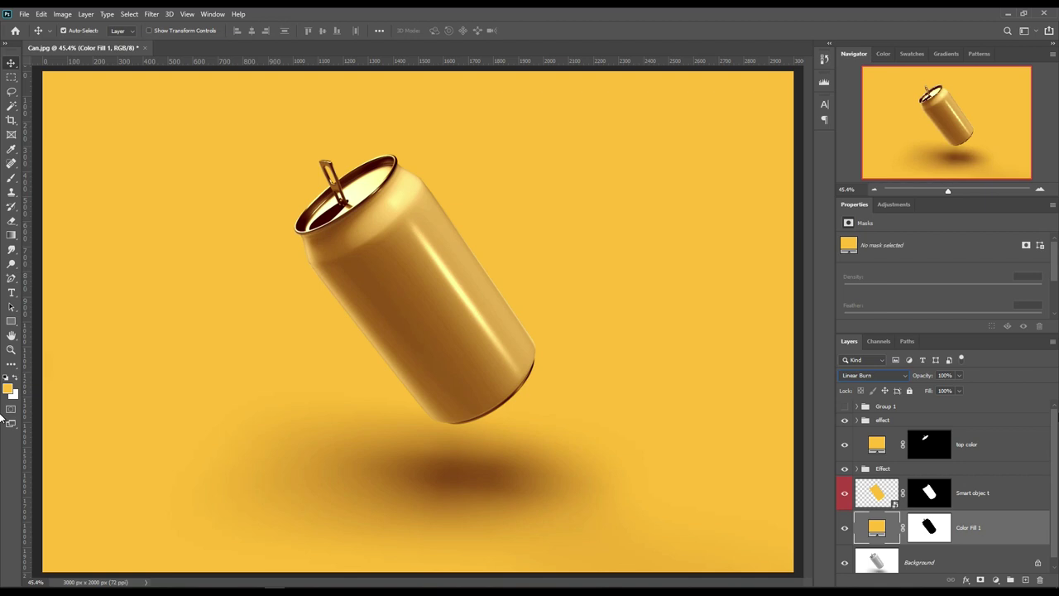
- Open Color Fill 1's colour picker and sample golden tones from the can
double_click(876, 528)
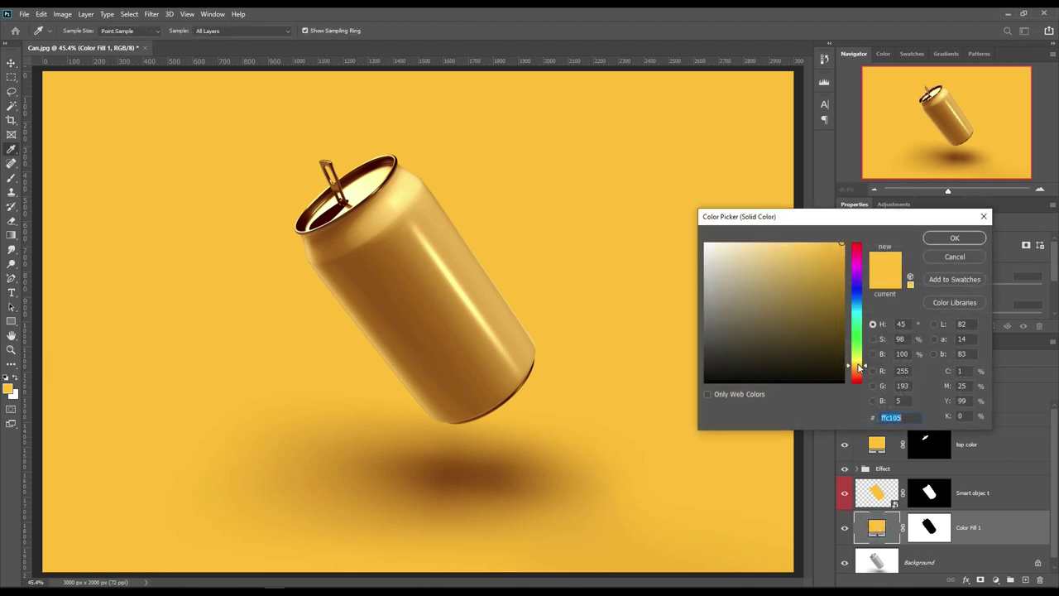
drag(860, 366, 860, 363)
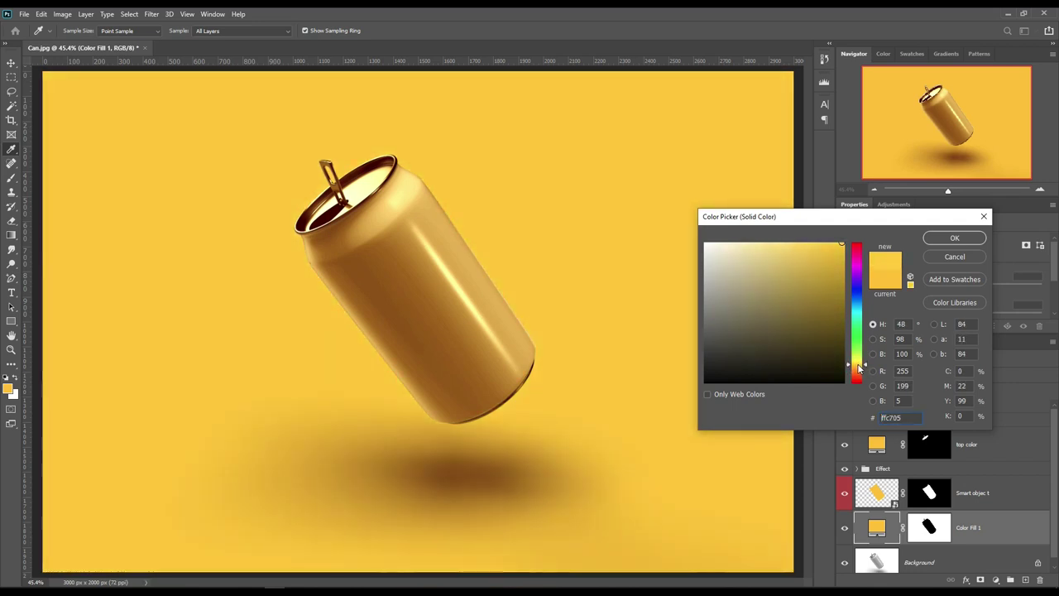
drag(861, 364, 861, 365)
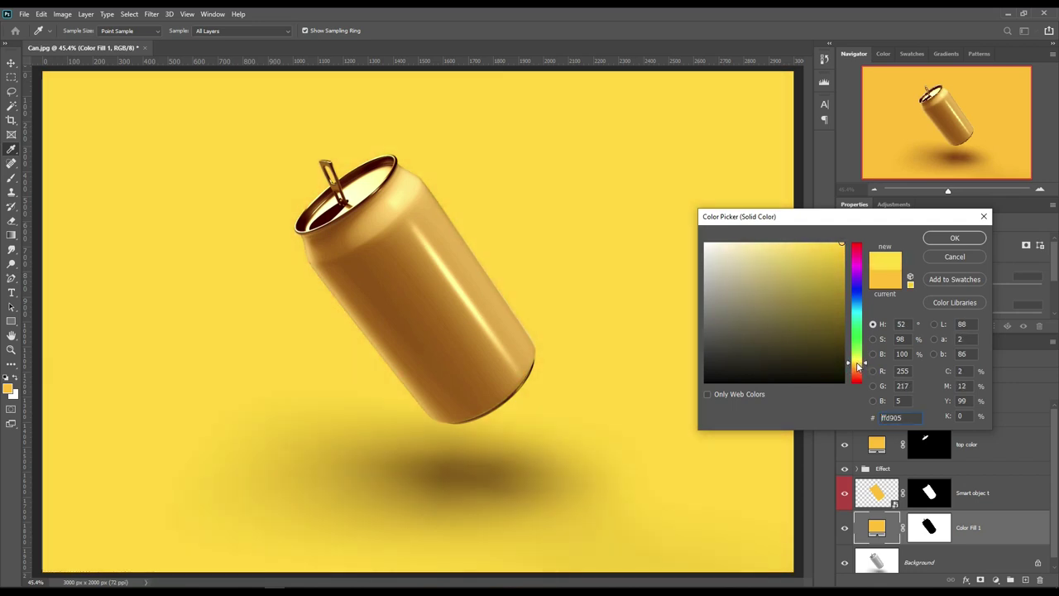
click(473, 281)
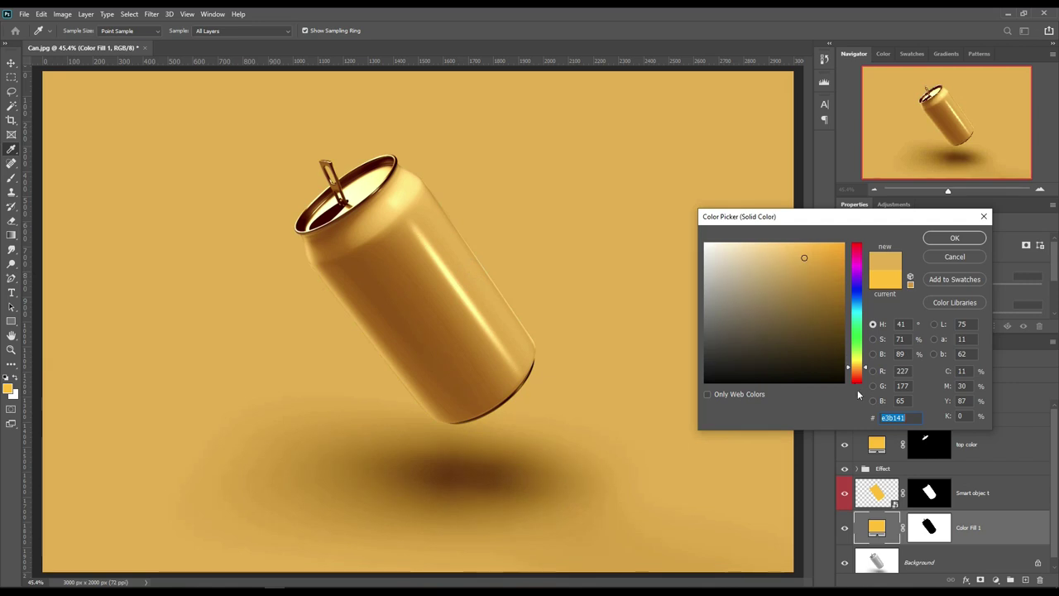
click(395, 195)
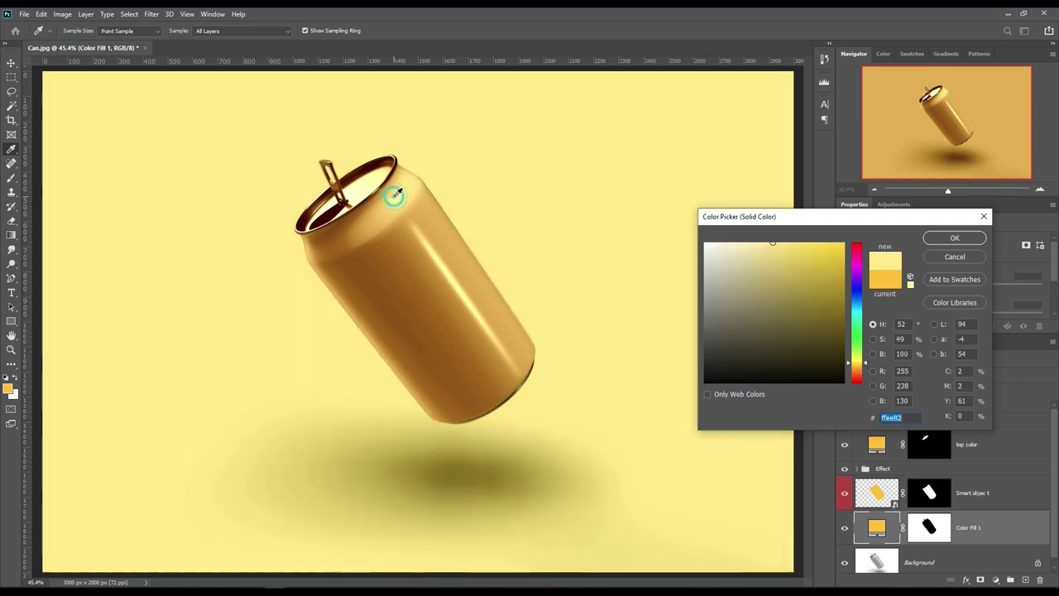
click(401, 198)
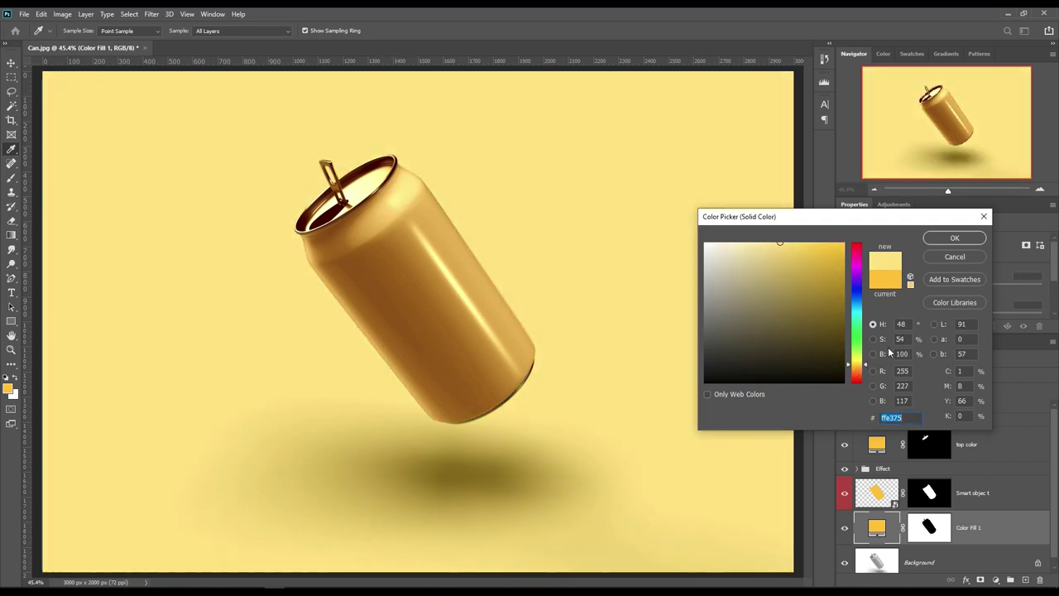
click(360, 190)
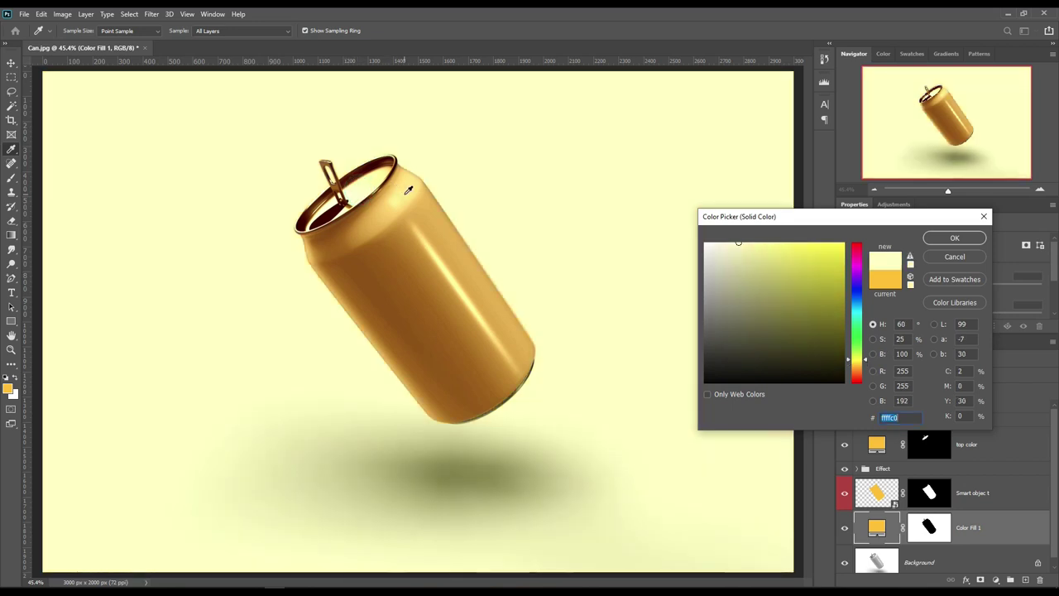
- Refine the sampled colour to a pale #ffd77d and apply it
click(406, 193)
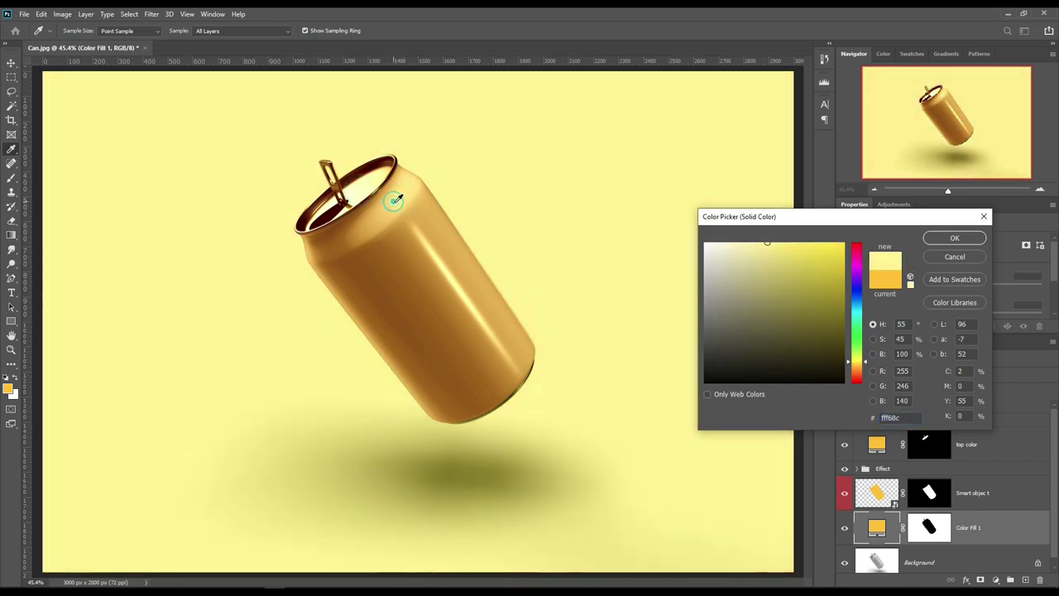
click(440, 242)
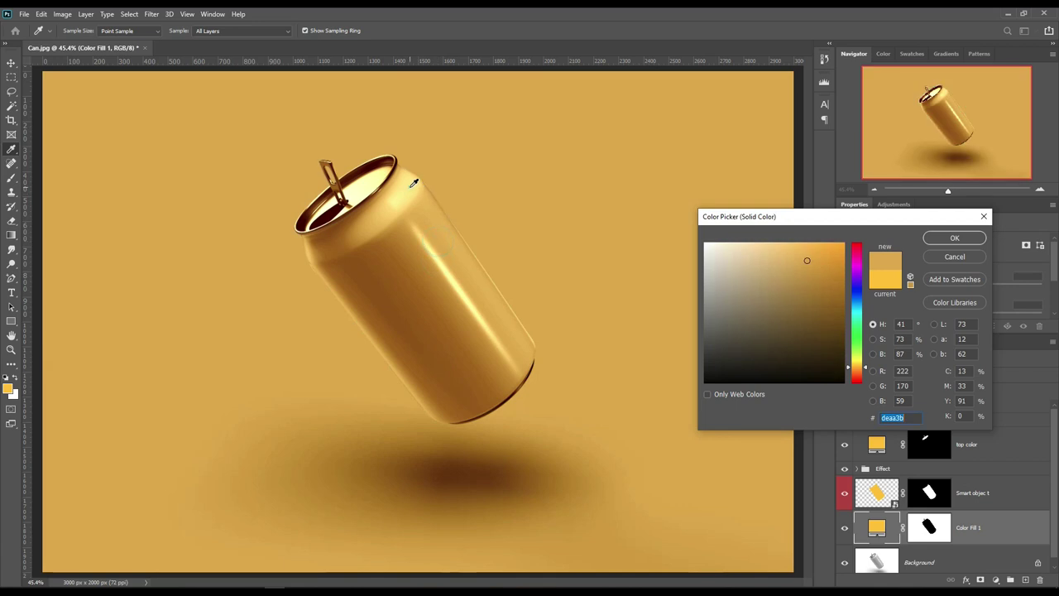
click(413, 184)
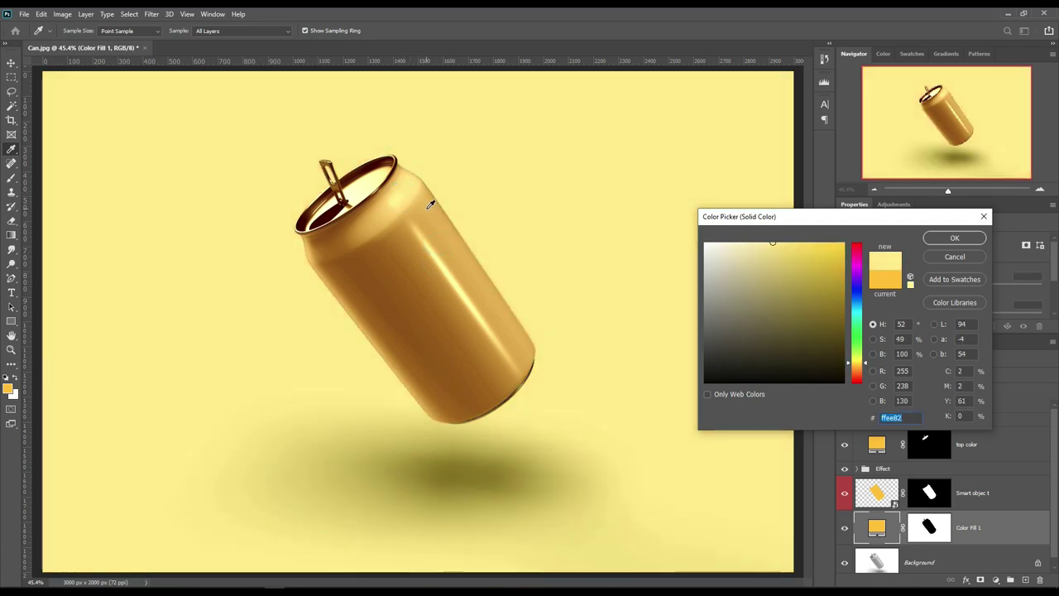
click(429, 204)
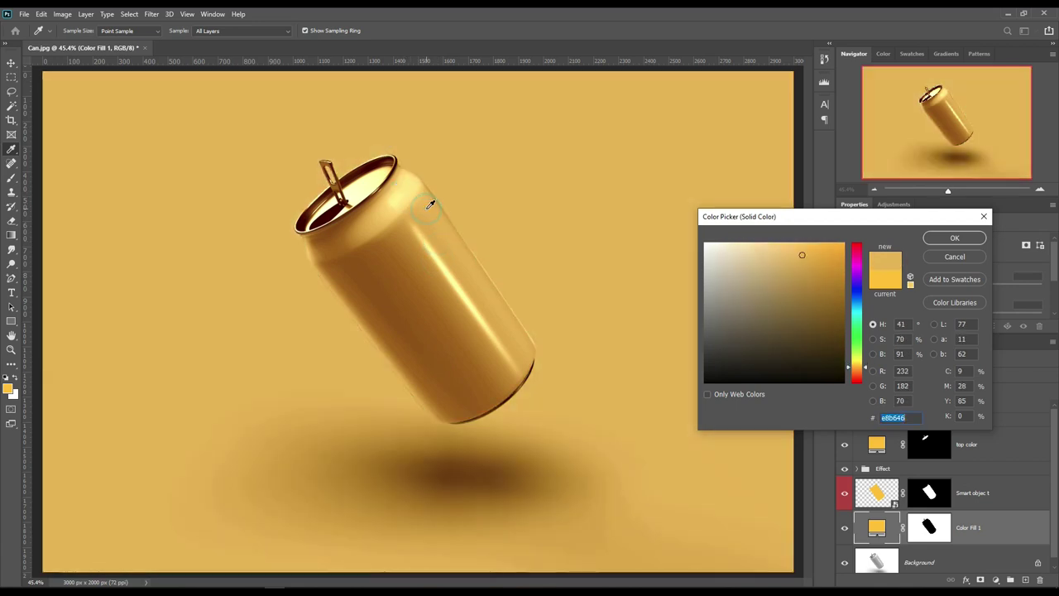
click(484, 272)
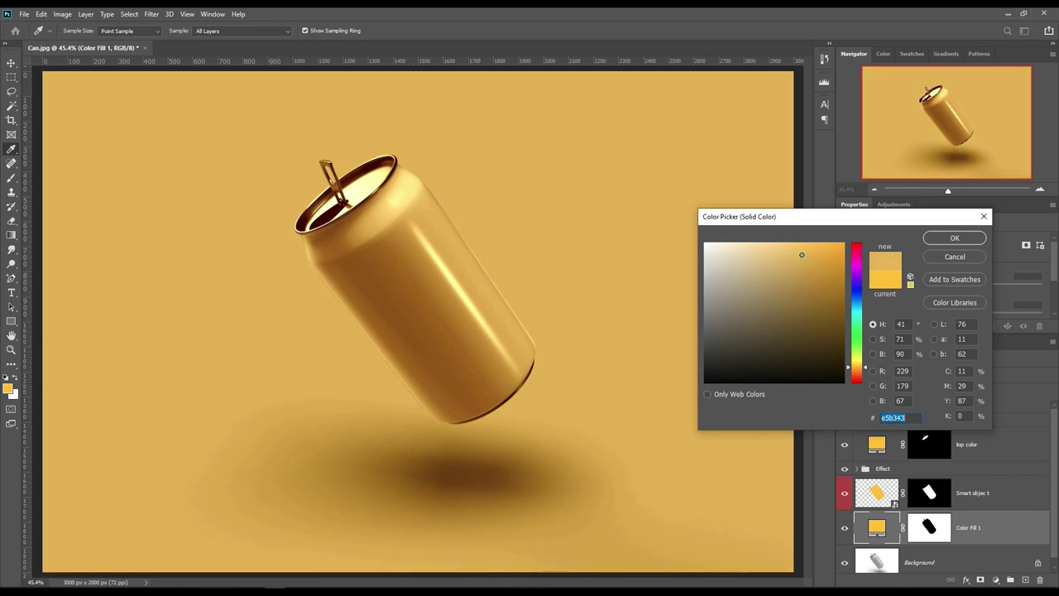
drag(801, 254, 774, 238)
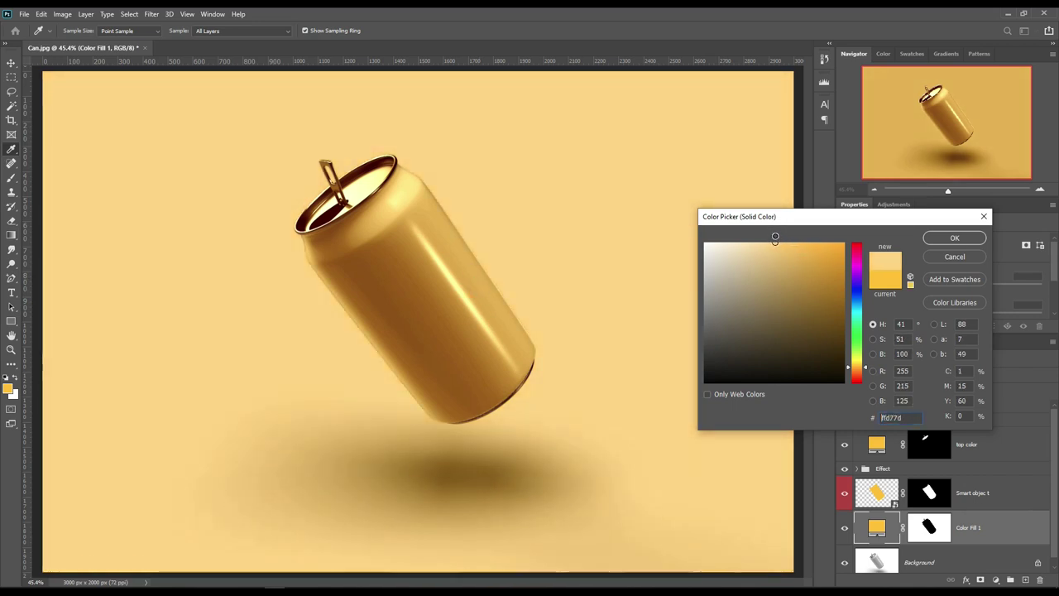
click(950, 241)
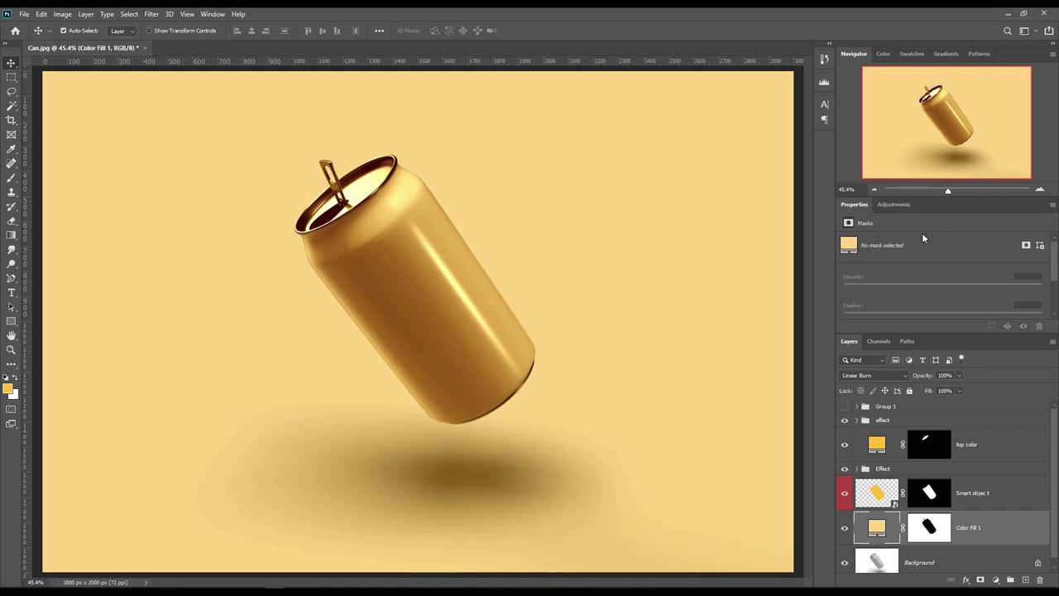
- Tag the top color layer red
click(996, 450)
right_click(996, 451)
click(915, 494)
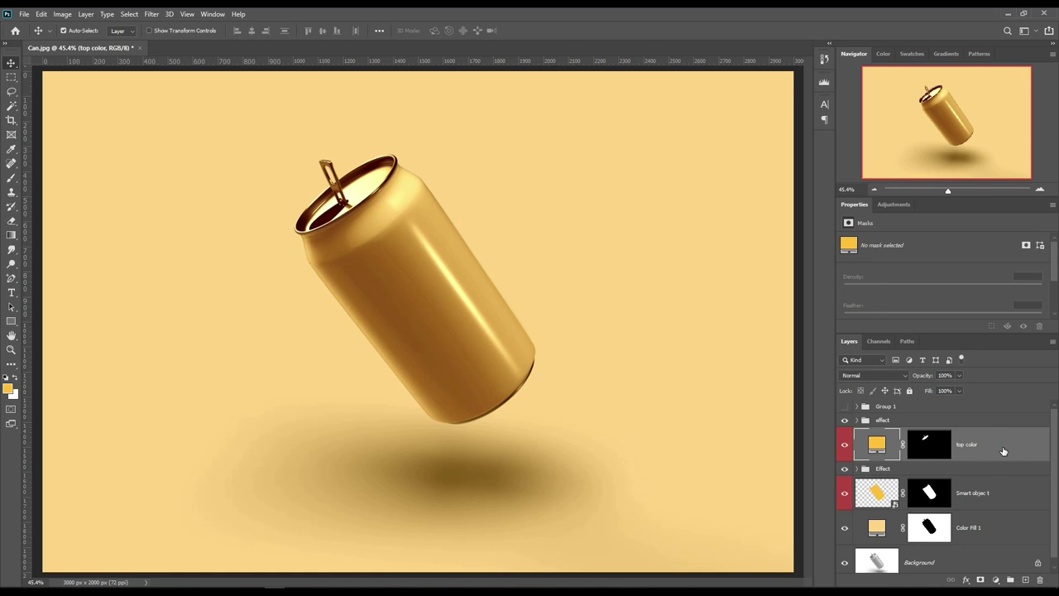
- Open the Rectangle 1 smart object's contents and choose the Horizontal Type tool
double_click(894, 504)
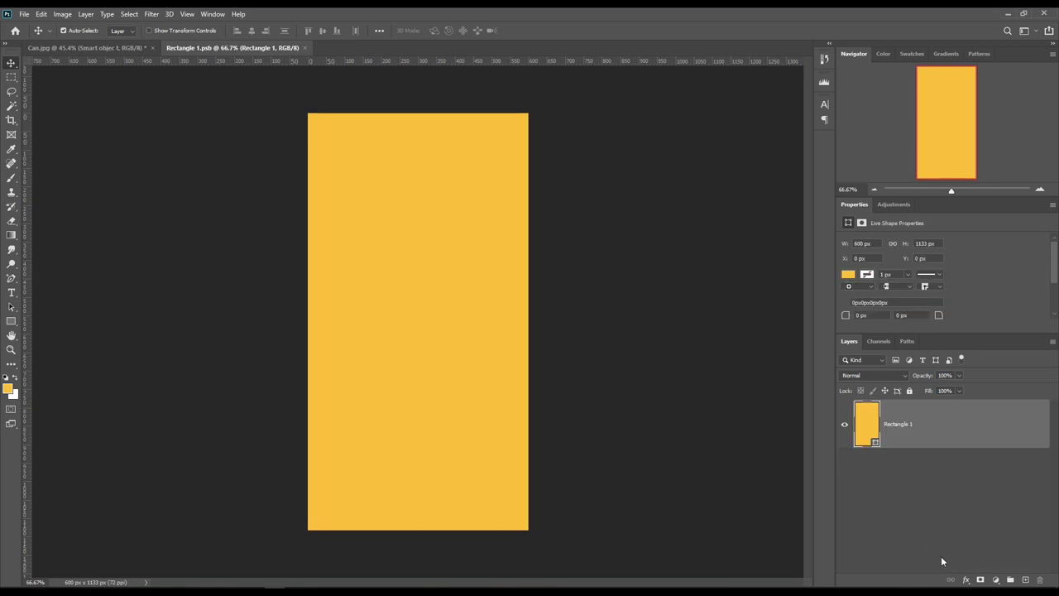
click(944, 593)
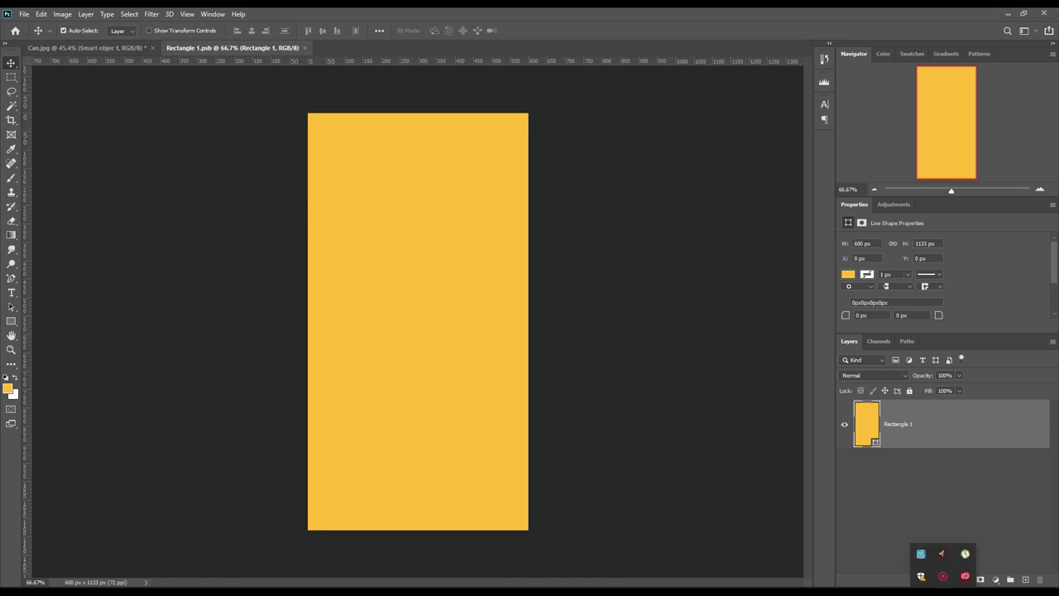
click(960, 579)
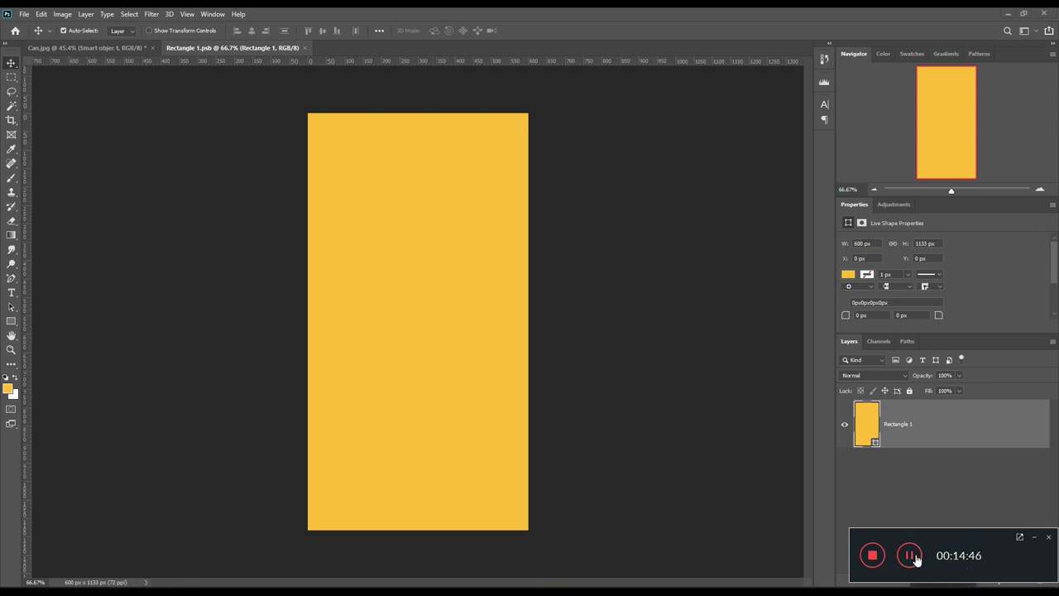
click(1036, 538)
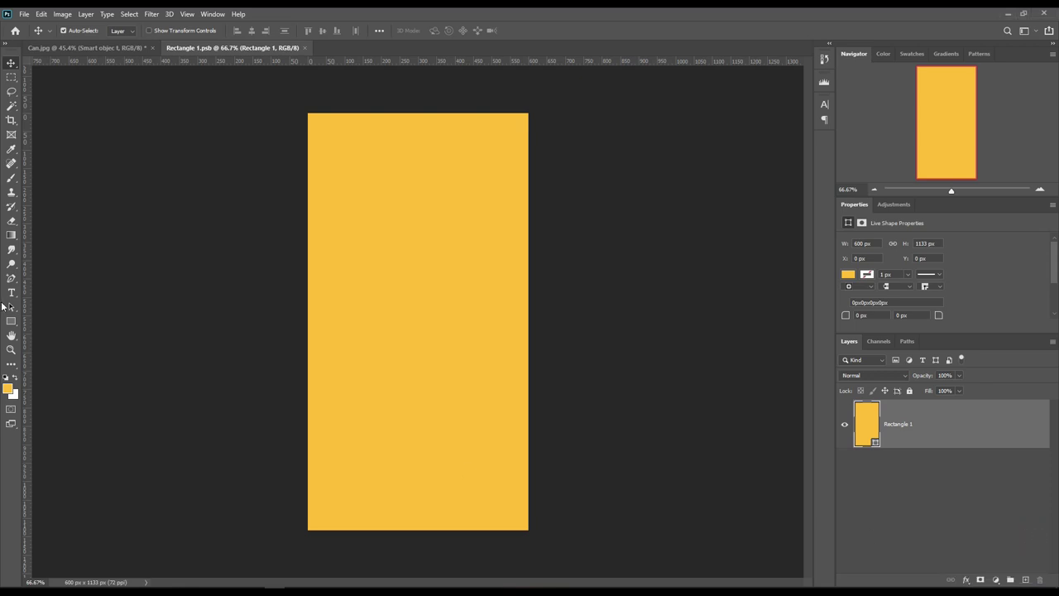
click(12, 293)
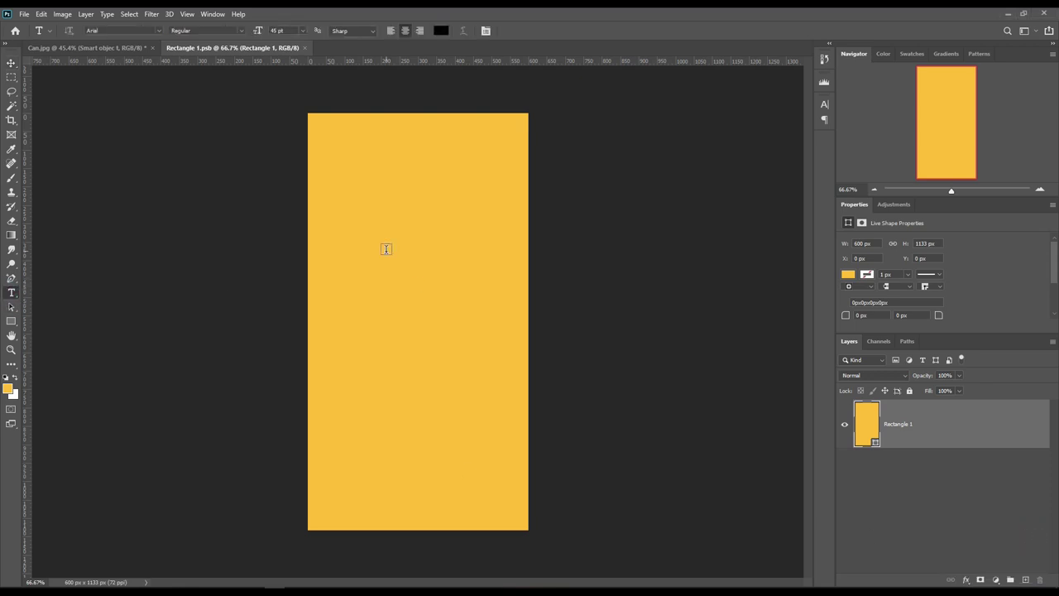
- Add a black 'ENERGY' text layer in 45 pt Arial on the yellow label
click(354, 279)
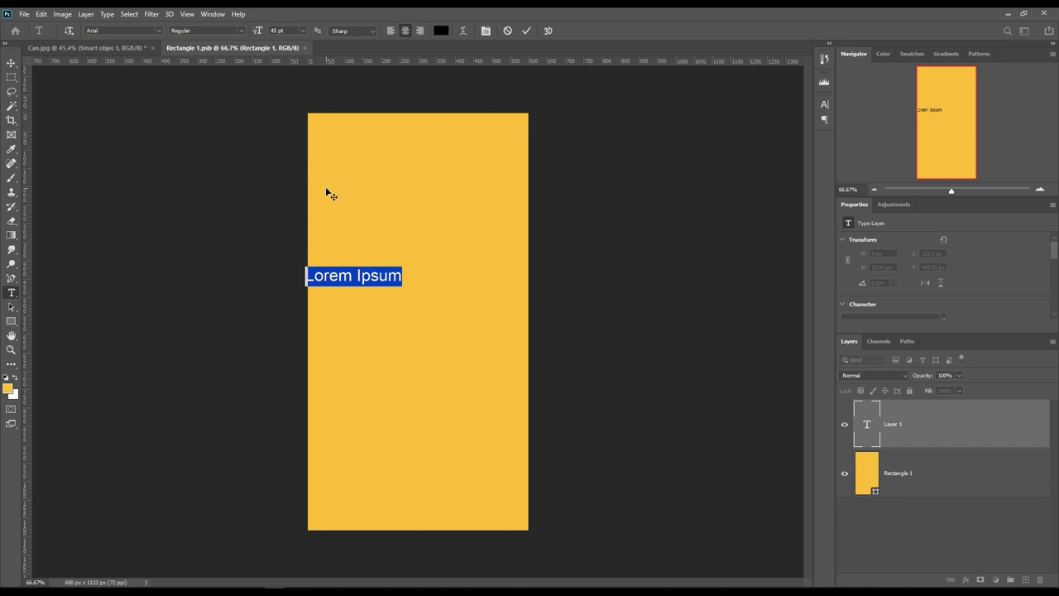
text(Energy)
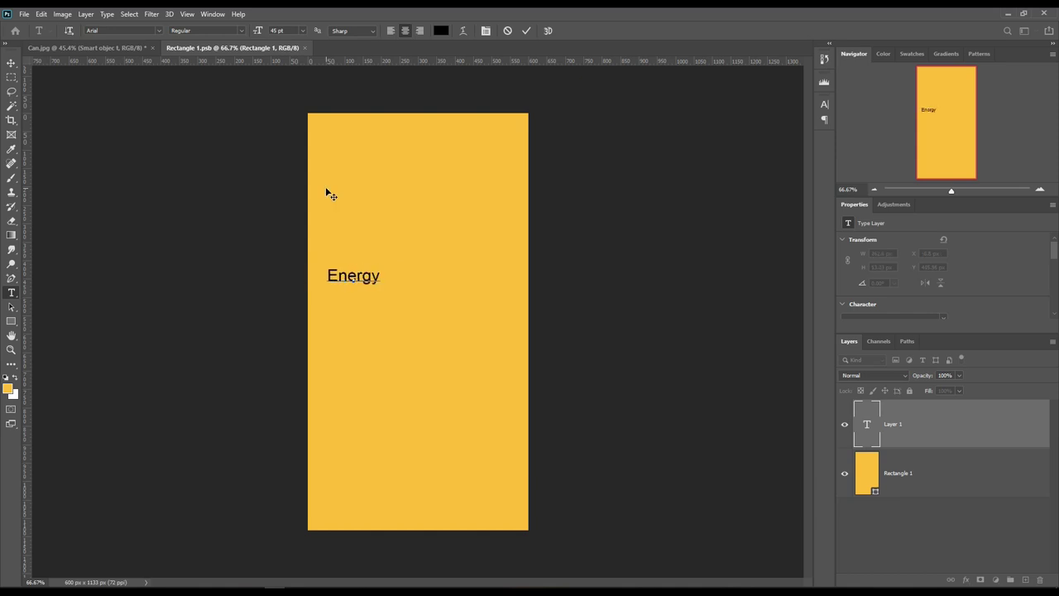
key(BackSpace)
key(BackSpace)
key(BackSpace)
key(BackSpace)
key(BackSpace)
text(ENER)
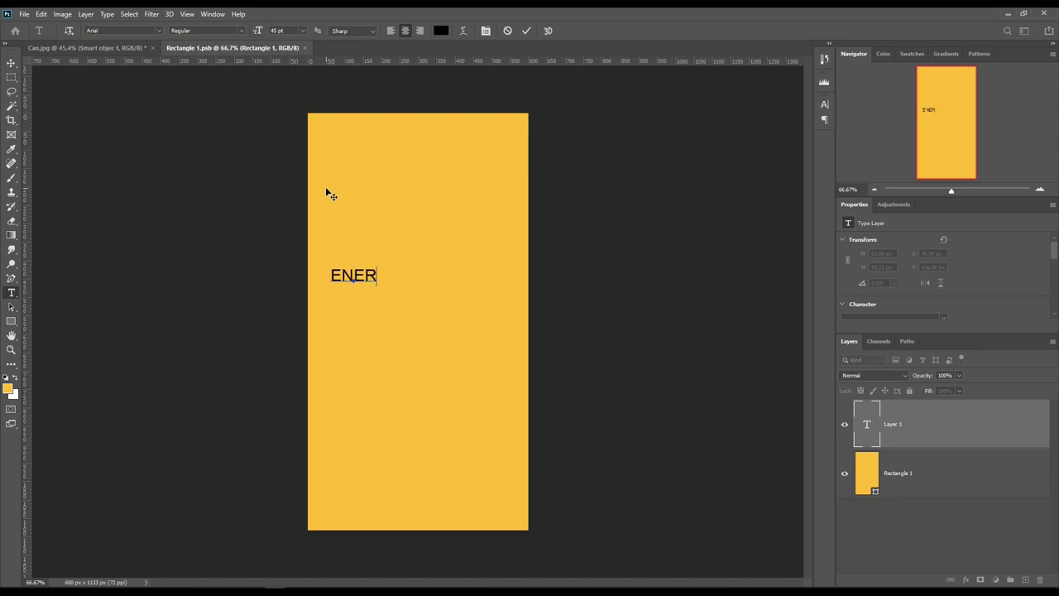
text(GY)
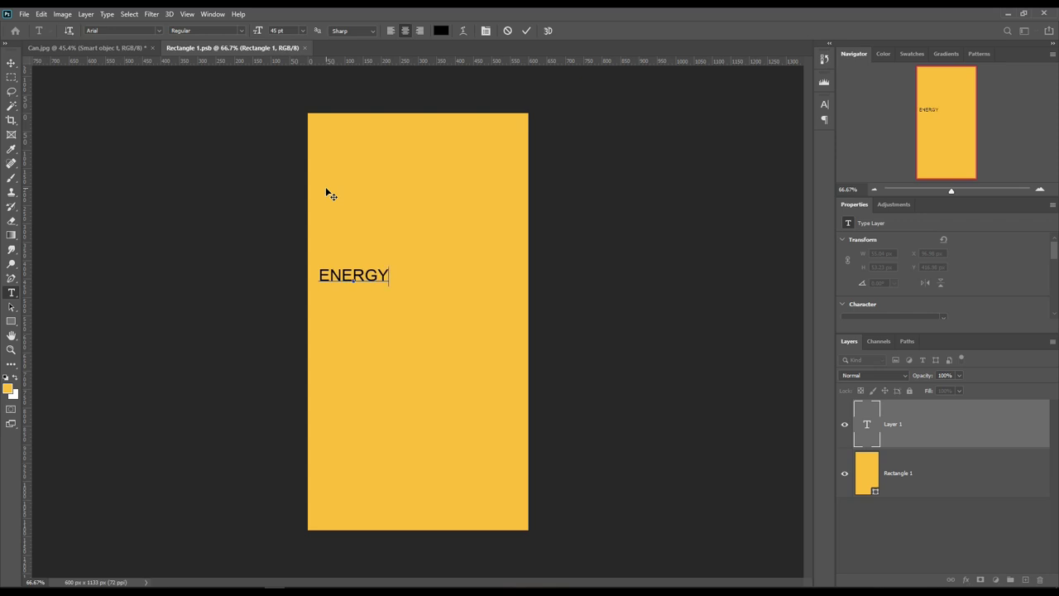
click(527, 31)
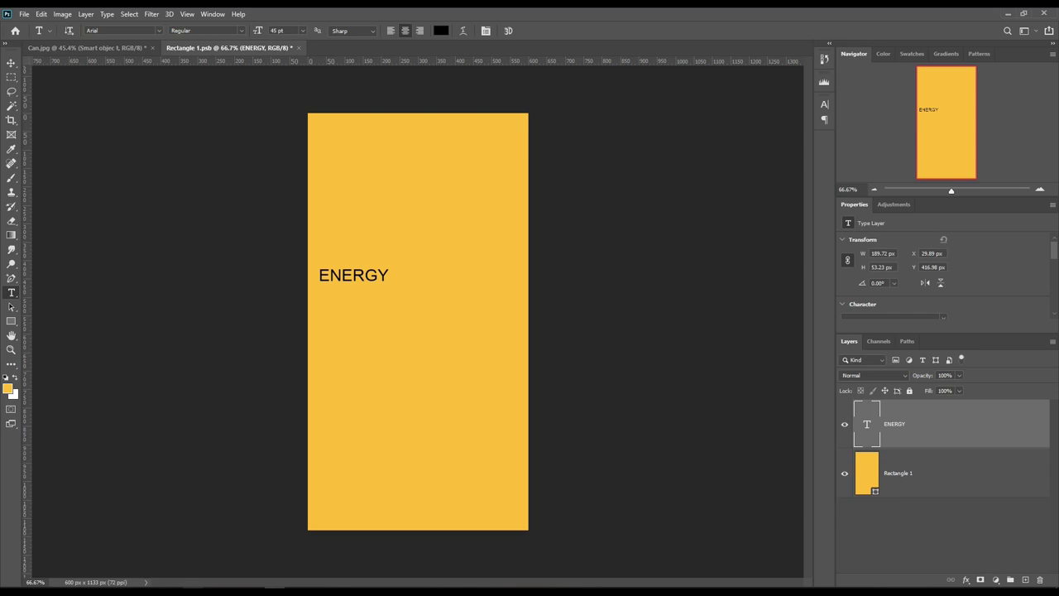
- Restyle ENERGY in heavy italic Bernard MT Condensed
click(241, 30)
click(158, 31)
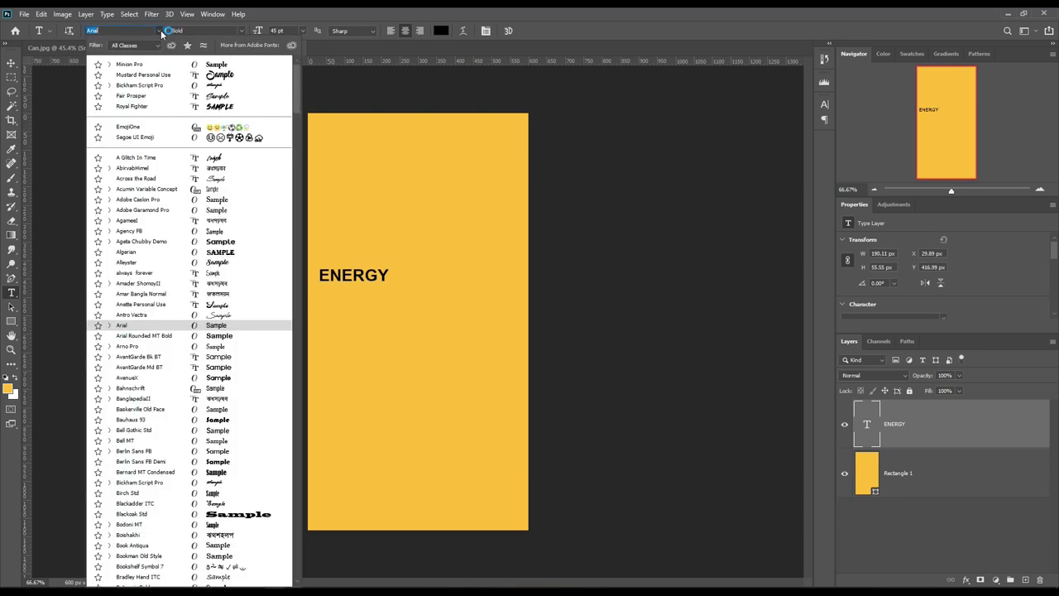
scroll(229, 506, down, 3)
scroll(229, 506, down, 1)
scroll(229, 503, down, 2)
scroll(229, 501, down, 3)
scroll(230, 488, down, 2)
click(231, 482)
click(240, 31)
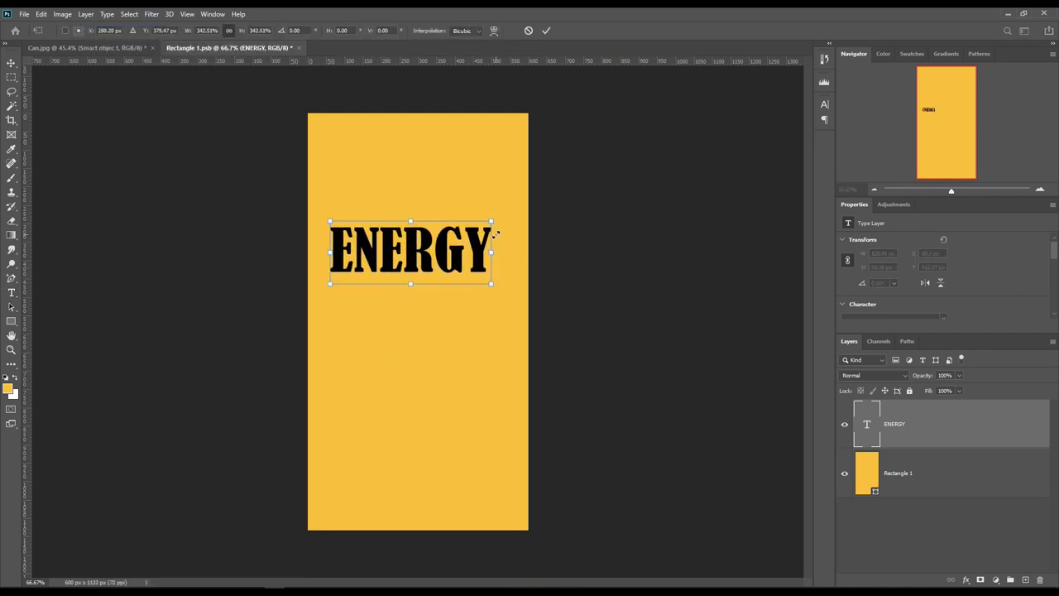
click(717, 177)
- Add a large black DRINK below, make ENERGY white, and shift both down
click(331, 352)
text(DRI)
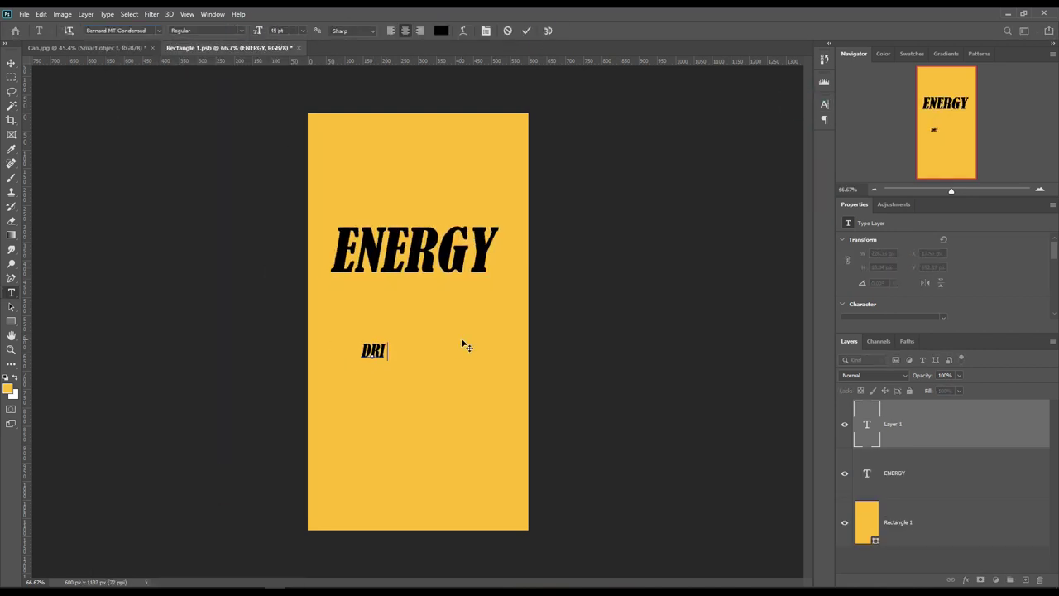
text(NK)
key(ctrl+t)
drag(386, 358, 506, 329)
key(Return)
click(893, 473)
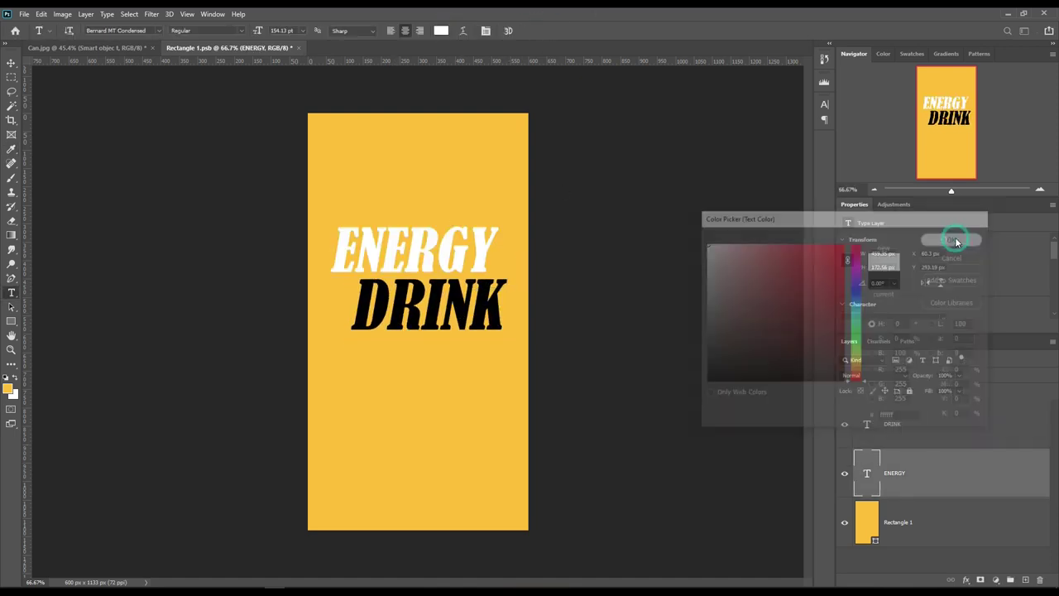
drag(367, 246, 368, 290)
- Draw a slanted black stripe across the top of the label
right_click(10, 321)
click(58, 323)
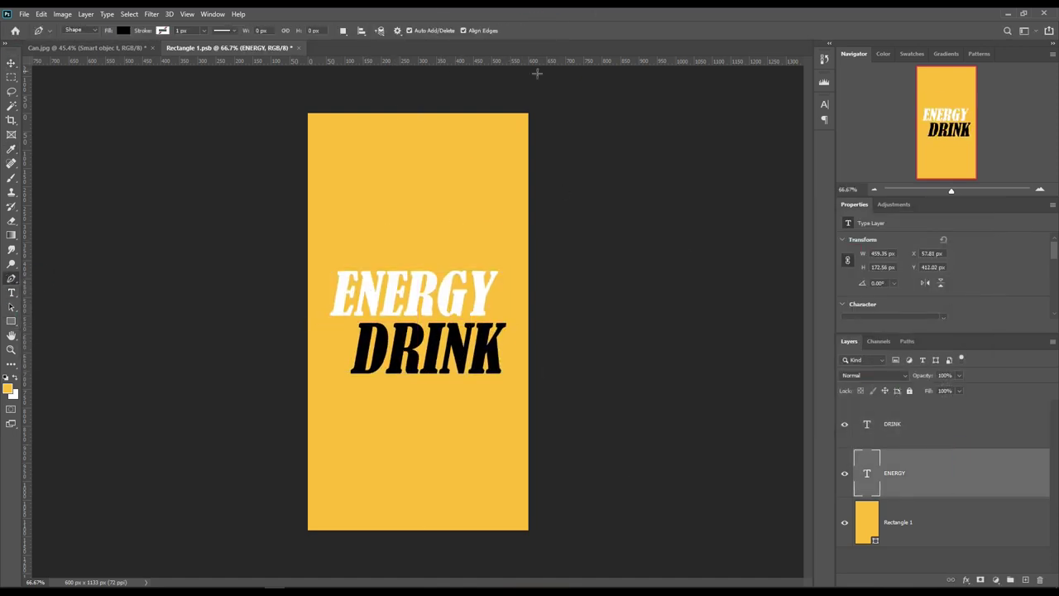
drag(406, 110, 482, 258)
drag(611, 169, 422, 265)
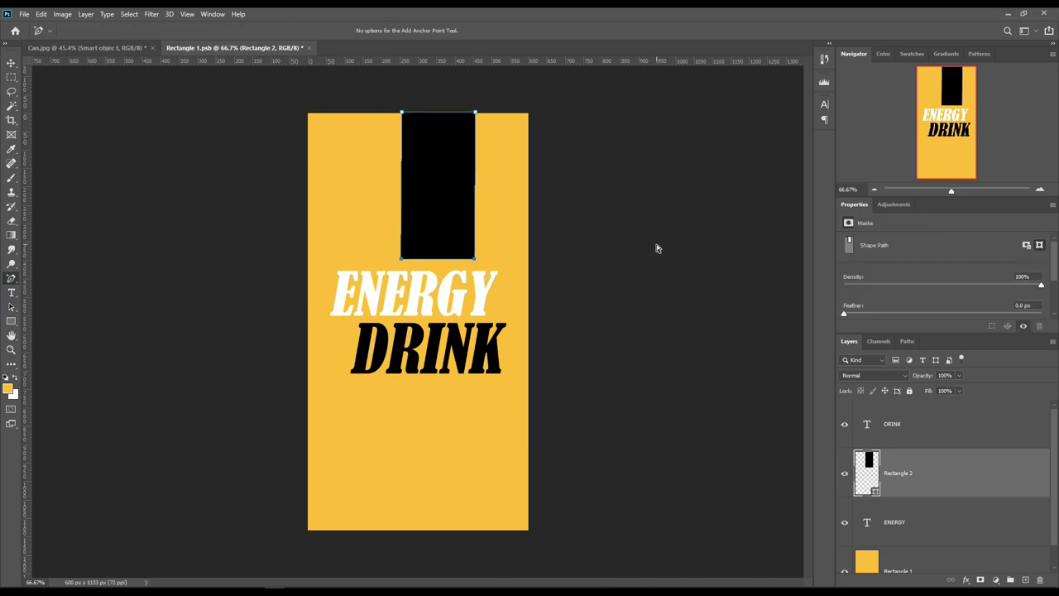
key(shift+Left)
key(shift+Left)
key(shift+Left)
key(v)
- Duplicate the stripe, flip it horizontally, move it to the bottom and make it white
key(ctrl+j)
click(42, 14)
click(209, 435)
drag(439, 192, 468, 471)
click(42, 15)
click(208, 435)
double_click(866, 472)
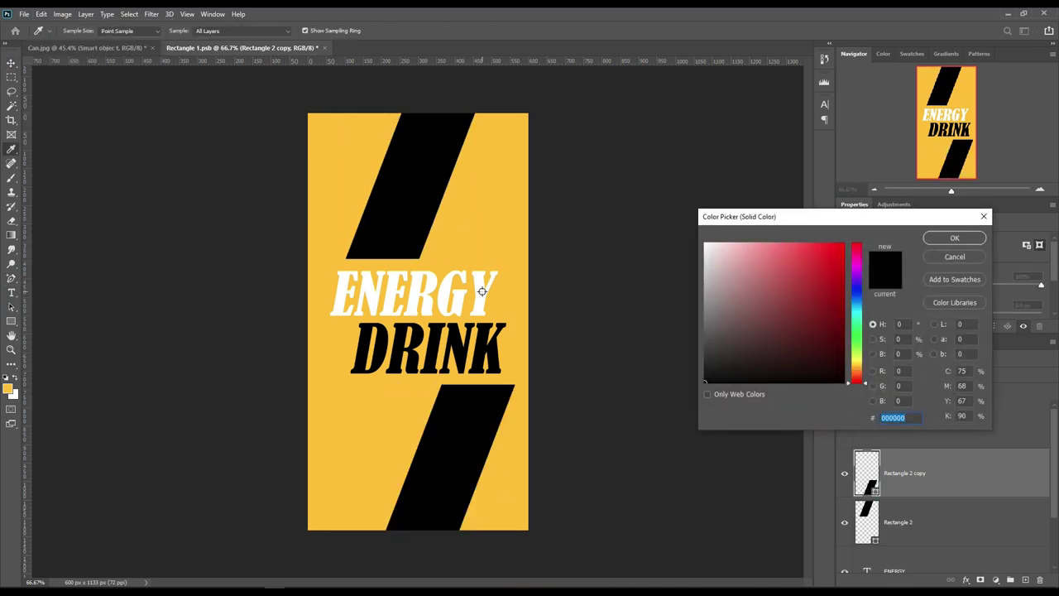
click(486, 289)
click(953, 237)
- Save the label document and return to the can mockup document
key(ctrl+s)
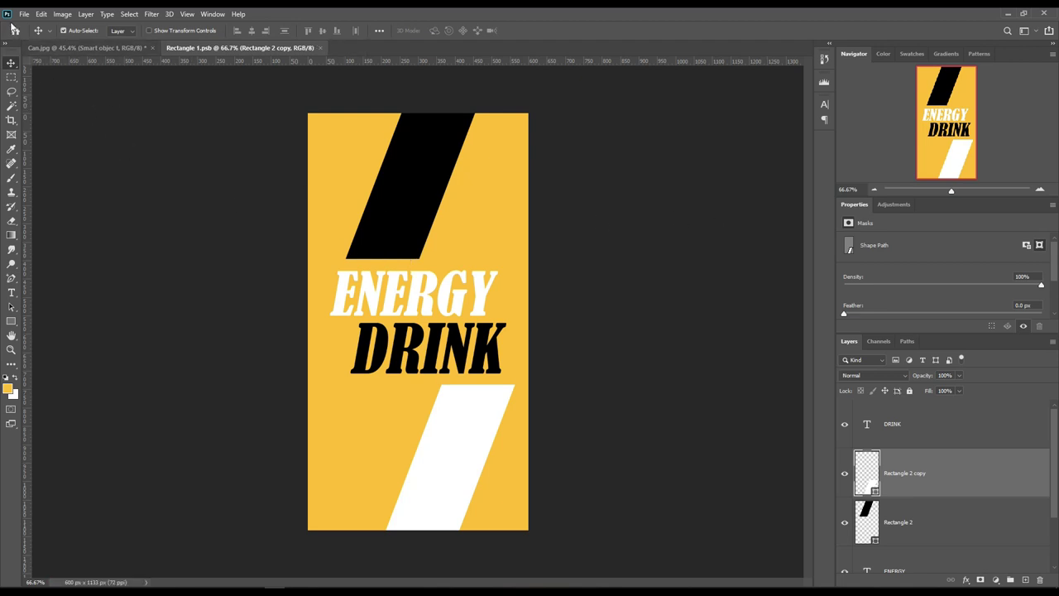
click(24, 14)
click(219, 132)
click(122, 48)
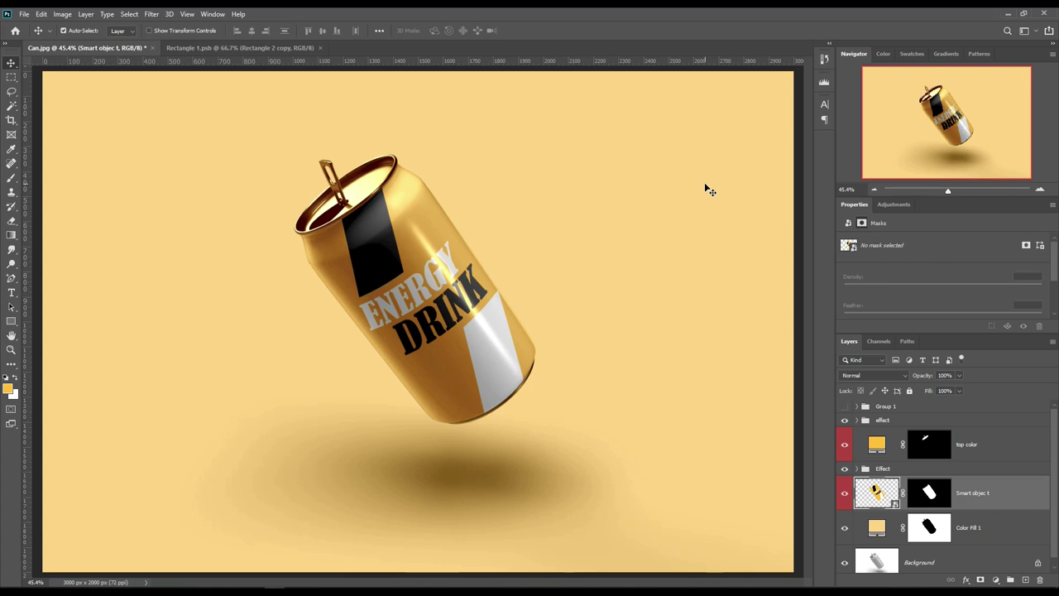
- Recolour the can's top fill layer to gold-yellow #ffcc00 in the Color Picker
double_click(876, 444)
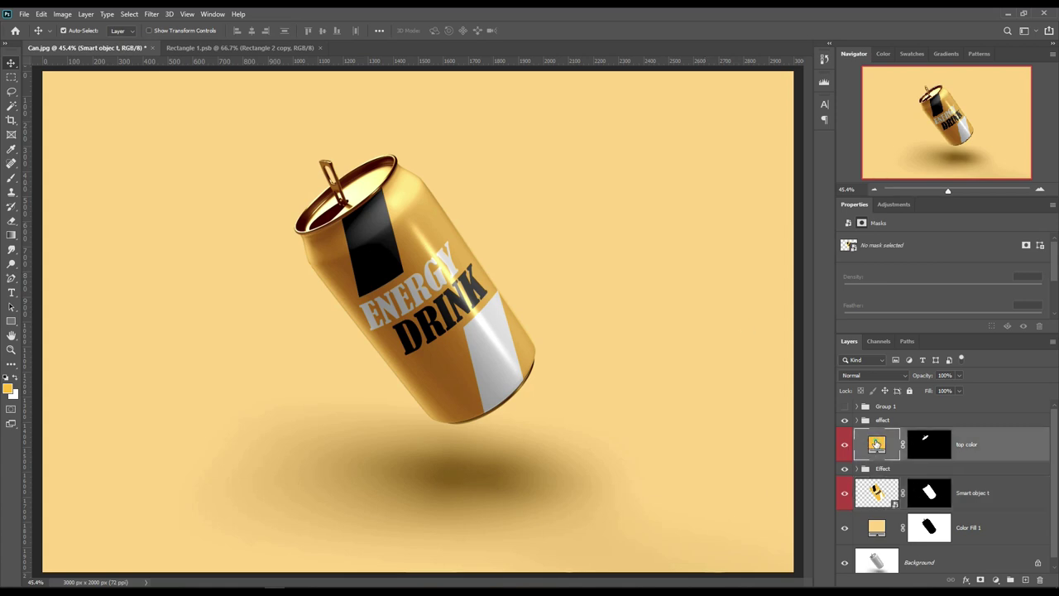
mouse_move(753, 305)
mouse_down()
mouse_move(683, 269)
mouse_move(691, 248)
mouse_move(691, 319)
mouse_move(692, 307)
mouse_move(700, 315)
mouse_up()
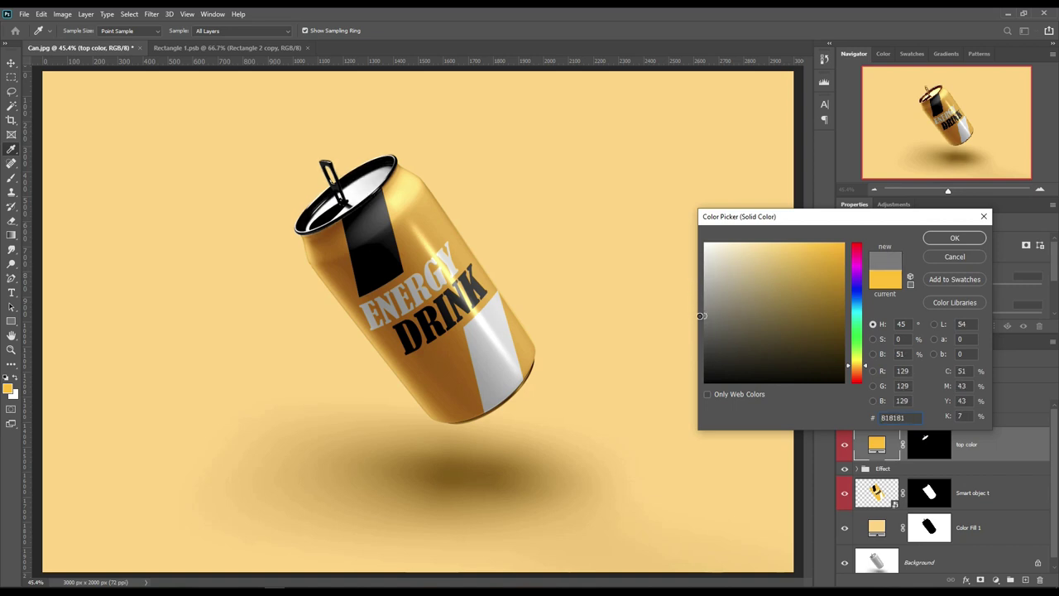
drag(700, 315, 697, 293)
drag(751, 272, 869, 233)
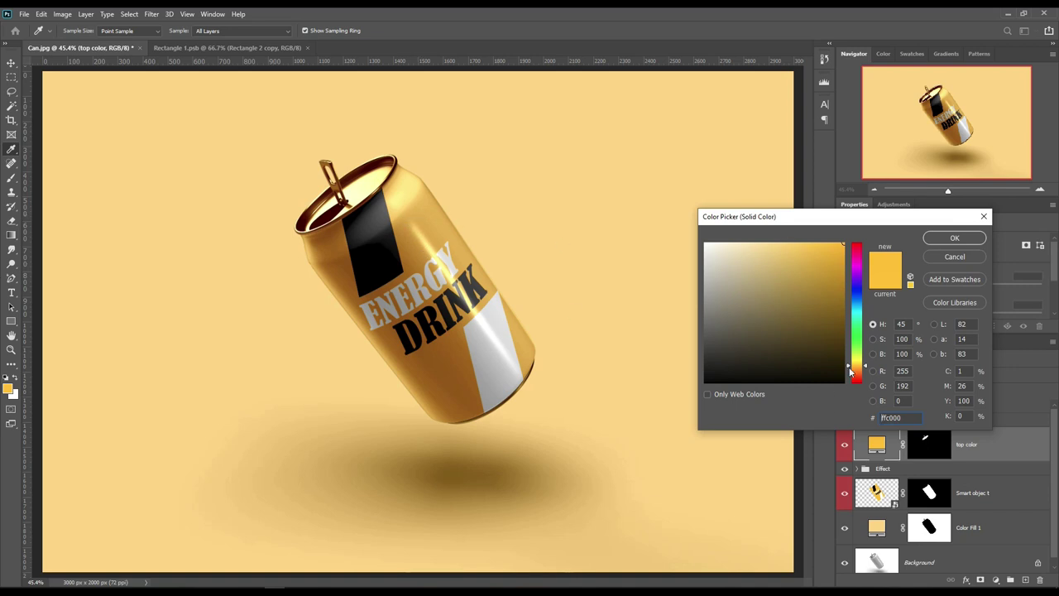
drag(861, 367, 860, 369)
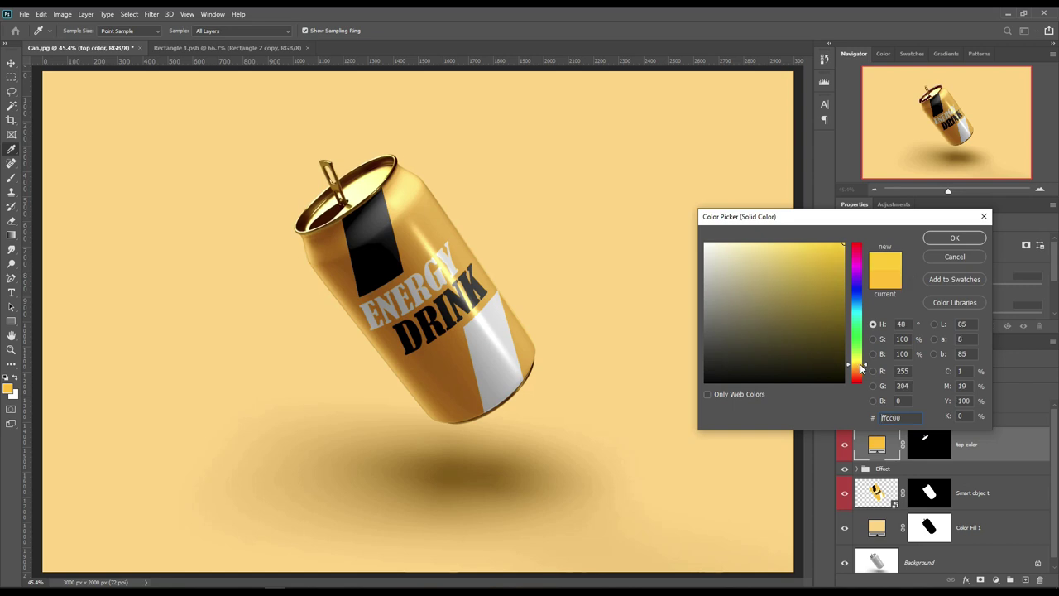
click(955, 239)
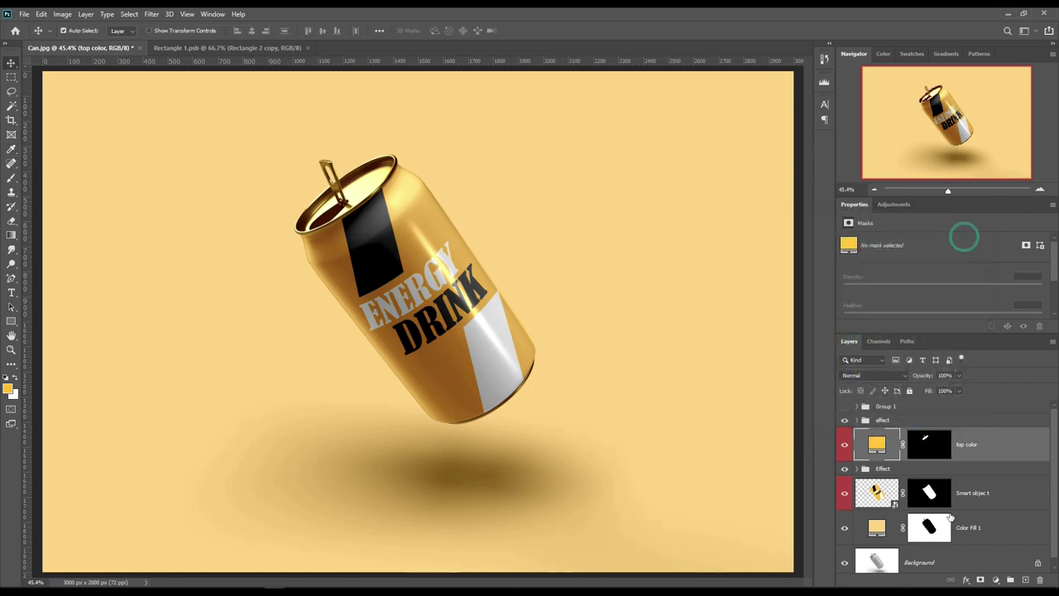
click(975, 443)
click(844, 494)
click(844, 494)
click(844, 445)
click(844, 446)
click(844, 528)
click(844, 528)
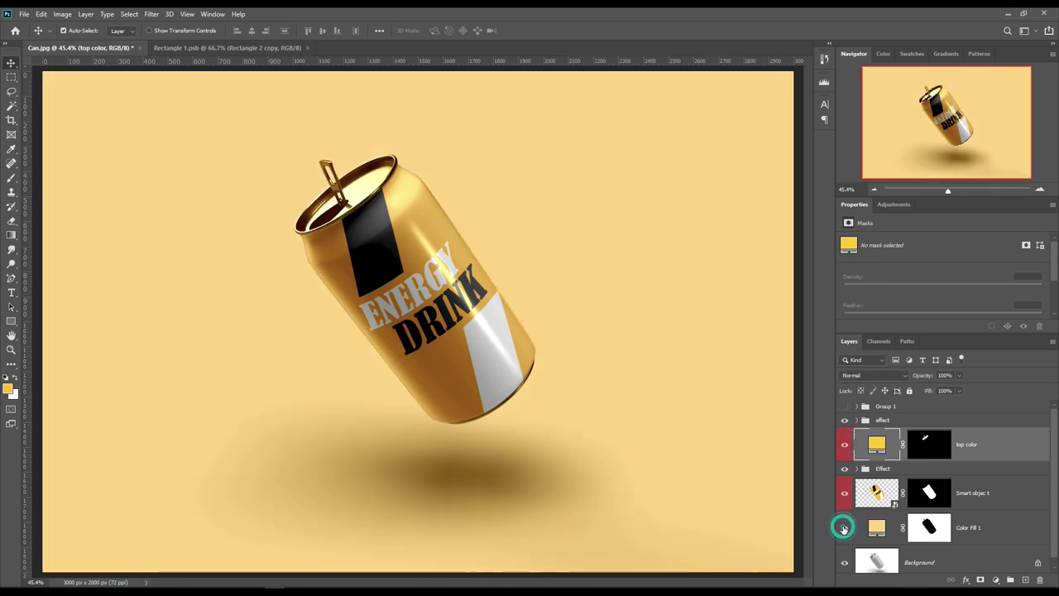